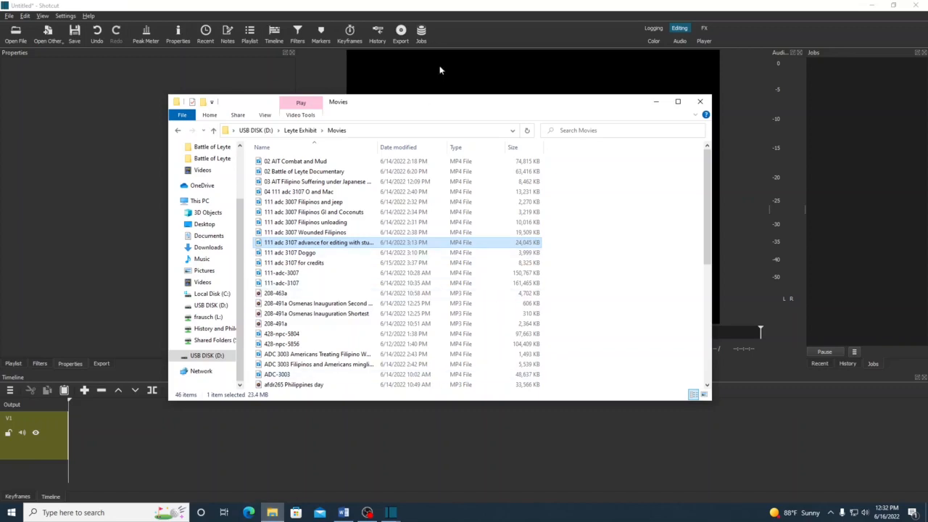
# Step: Load "111 adc 3107 advance for editing with students.mp4" from the Movies folder onto track V1 and enlarge the timeline area
pyautogui.moveTo(416, 105); pyautogui.dragTo(302, 202)
pyautogui.moveTo(234, 341); pyautogui.dragTo(583, 160)
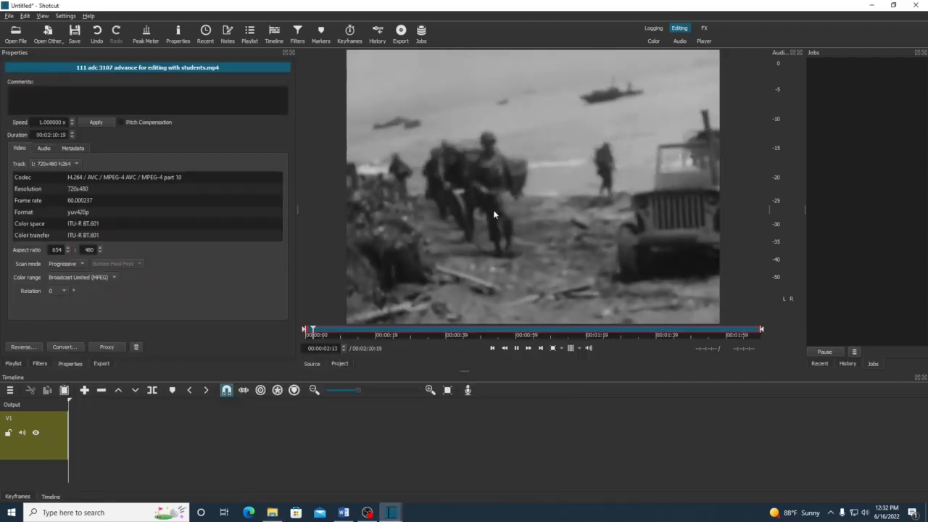
pyautogui.moveTo(395, 256); pyautogui.dragTo(476, 210)
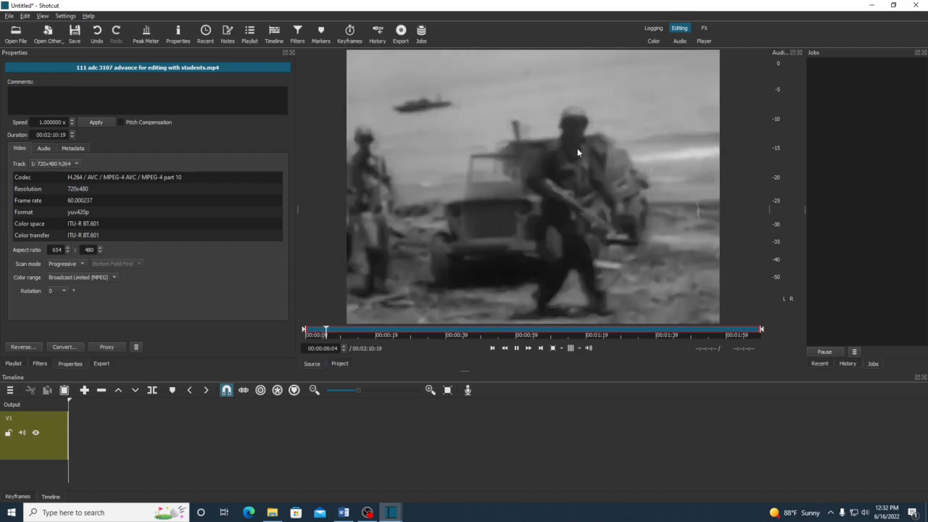
pyautogui.moveTo(577, 152); pyautogui.dragTo(134, 423)
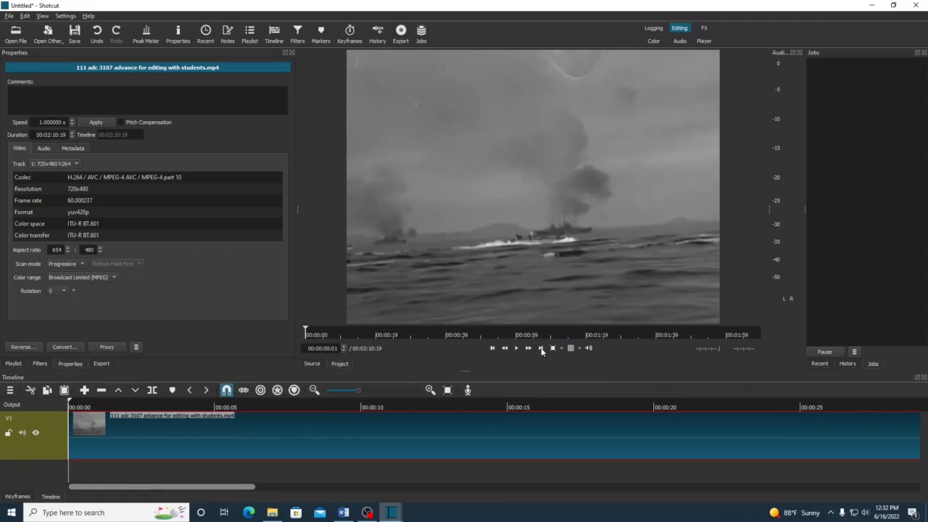
pyautogui.moveTo(466, 371)
pyautogui.mouseDown()
pyautogui.moveTo(461, 323)
pyautogui.moveTo(460, 356)
pyautogui.mouseUp()
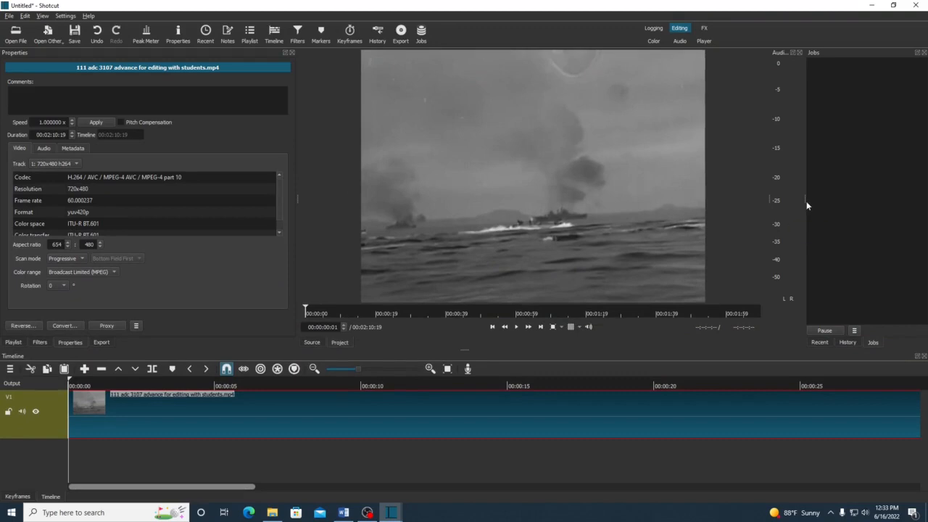
pyautogui.moveTo(808, 201)
pyautogui.mouseDown()
pyautogui.moveTo(863, 200)
pyautogui.moveTo(805, 203)
pyautogui.mouseUp()
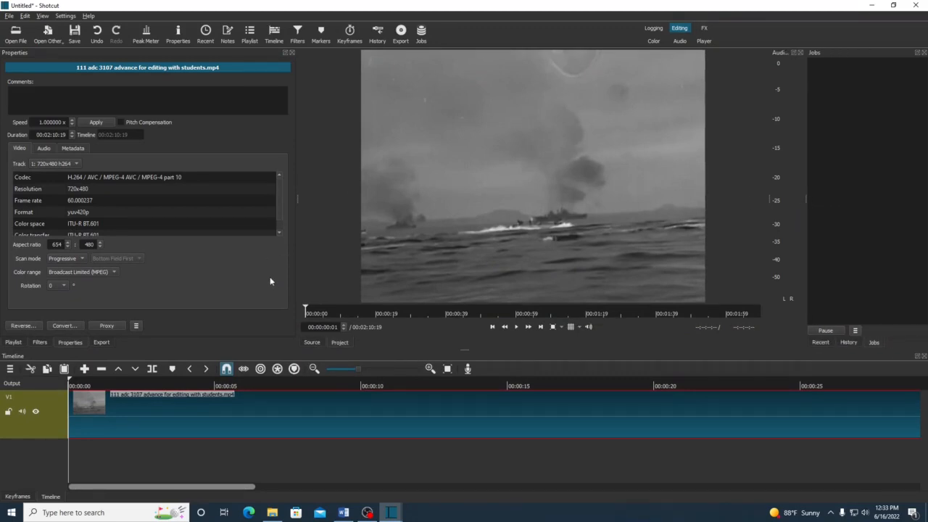
# Step: Split the clip on track V1 at 00:00:31:24, where the palm-lined stream shot gives way to the loaded military vehicle
pyautogui.moveTo(305, 308); pyautogui.dragTo(382, 312)
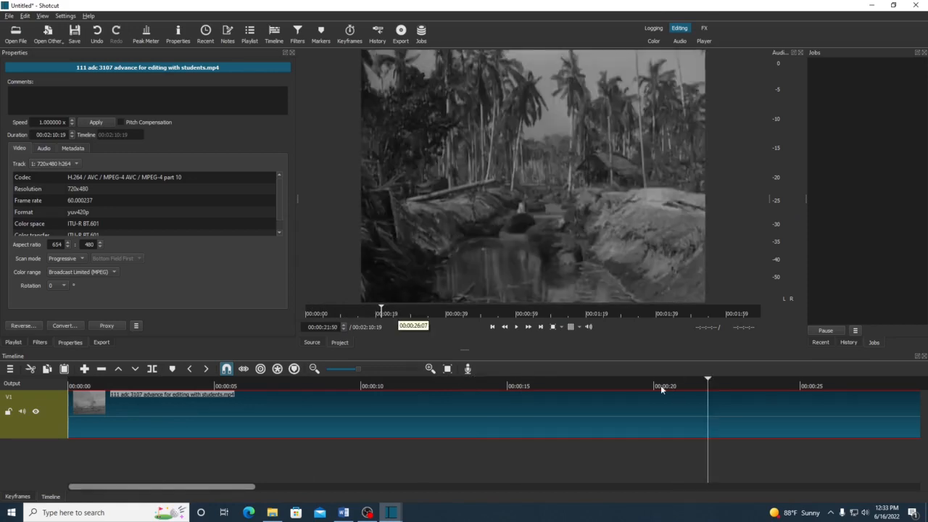
pyautogui.moveTo(707, 381); pyautogui.dragTo(765, 384)
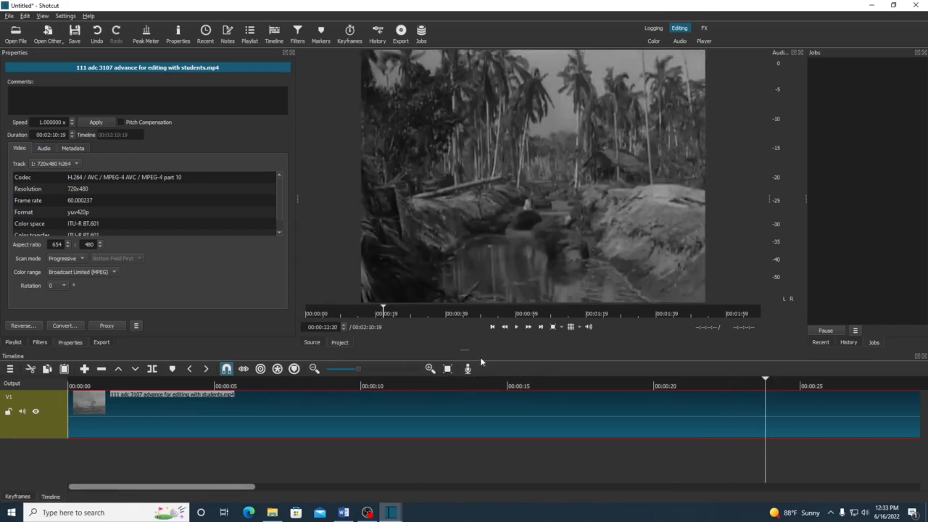
pyautogui.click(430, 368)
pyautogui.click(430, 368)
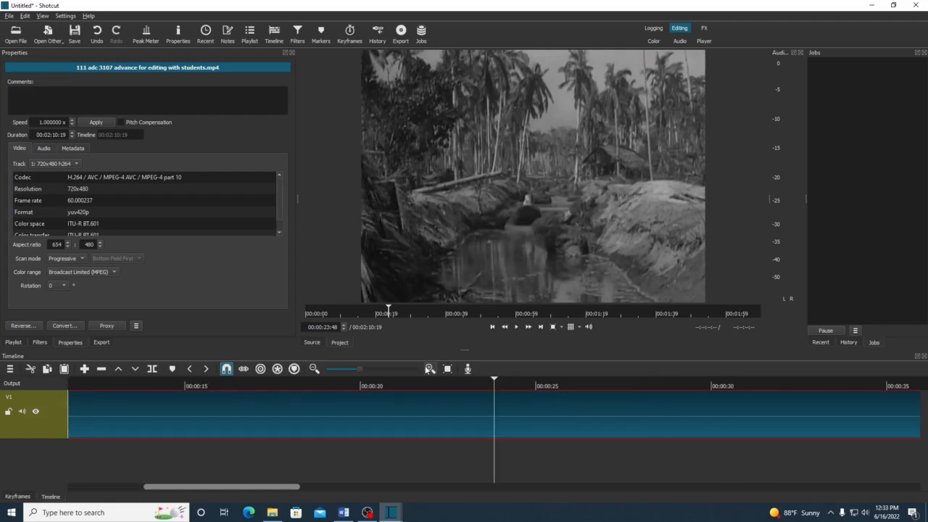
pyautogui.click(428, 369)
pyautogui.click(428, 369)
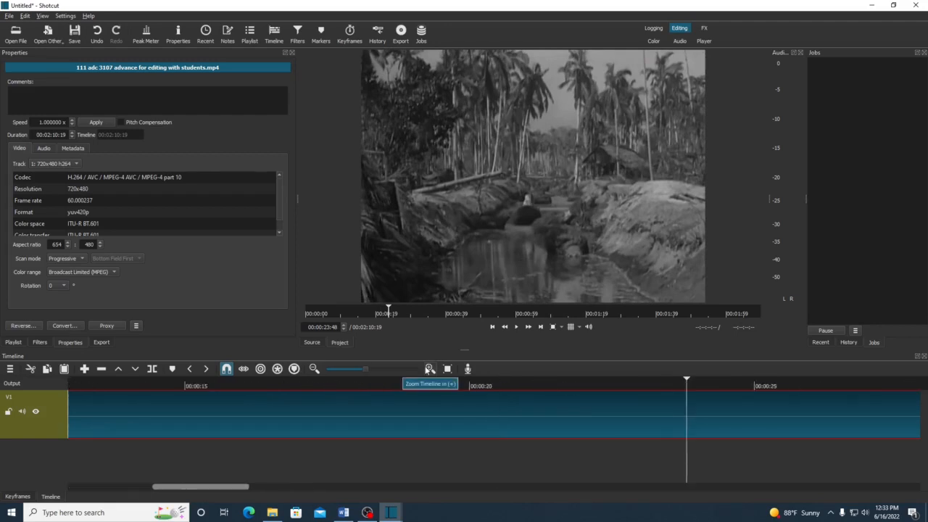
pyautogui.click(428, 369)
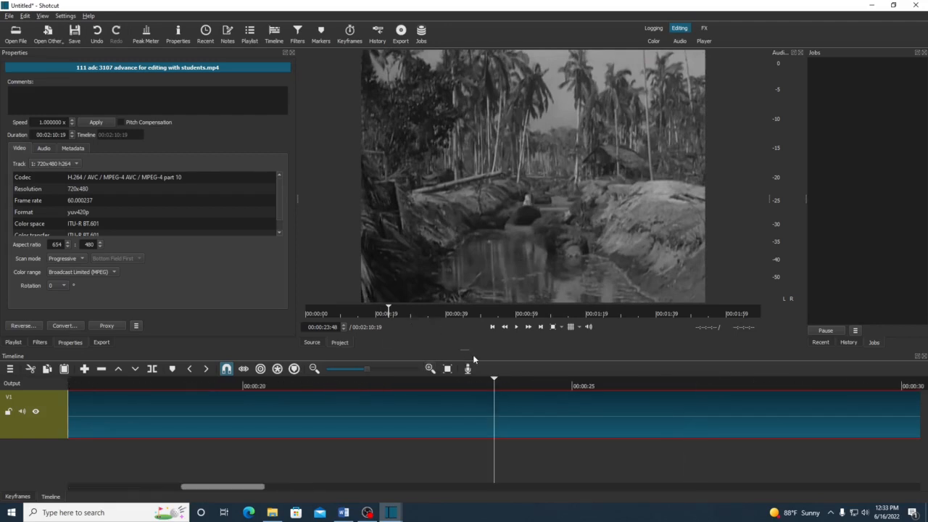
pyautogui.moveTo(497, 378); pyautogui.dragTo(628, 394)
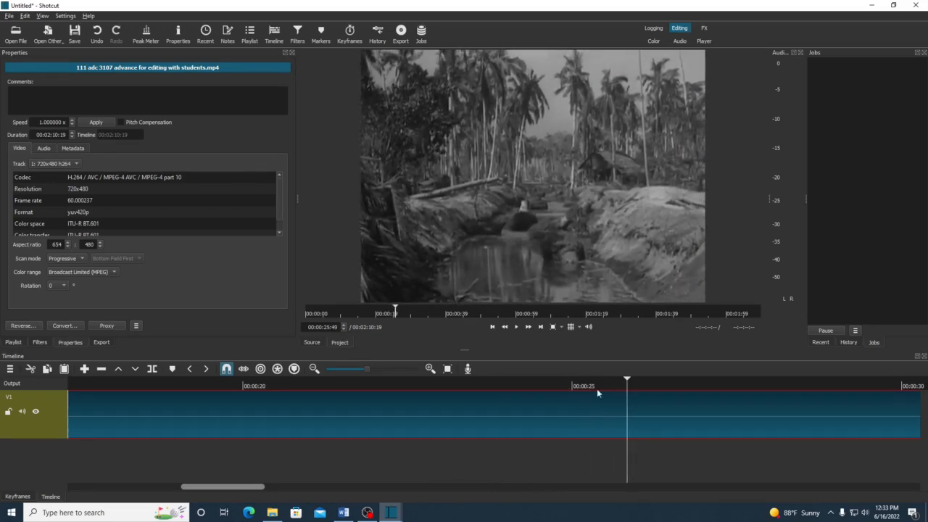
pyautogui.click(315, 369)
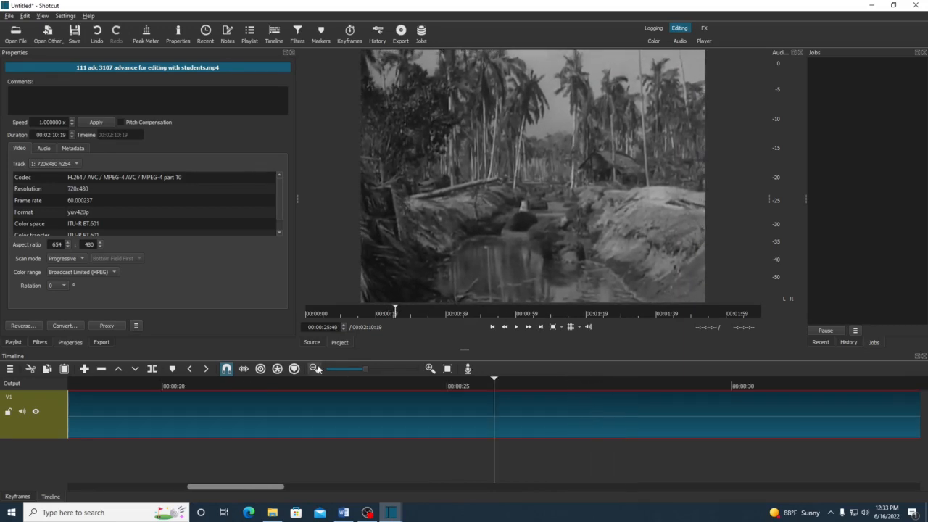
pyautogui.moveTo(497, 387); pyautogui.dragTo(768, 403)
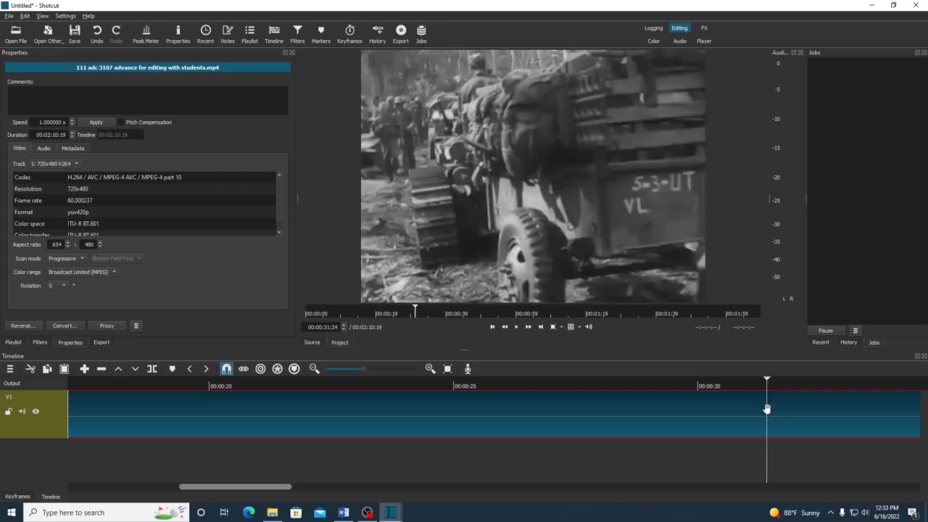
pyautogui.rightClick(767, 408)
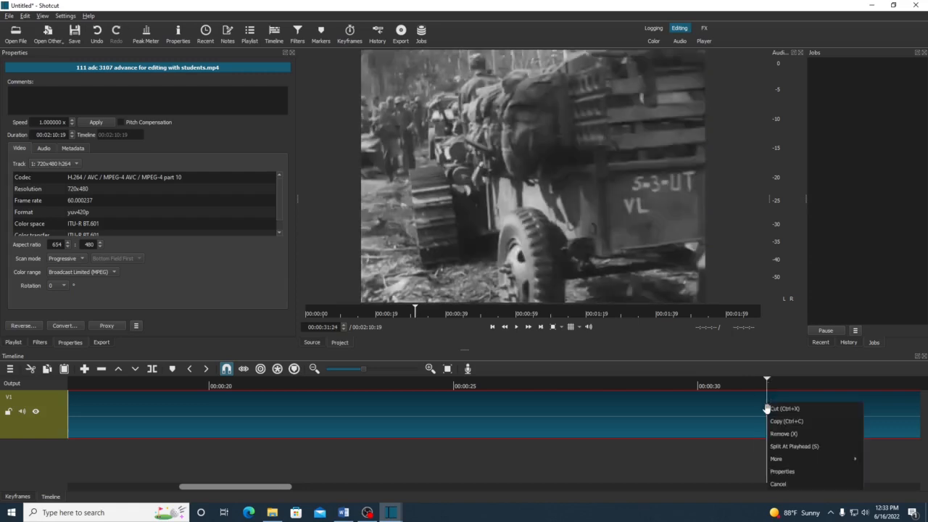
pyautogui.click(778, 447)
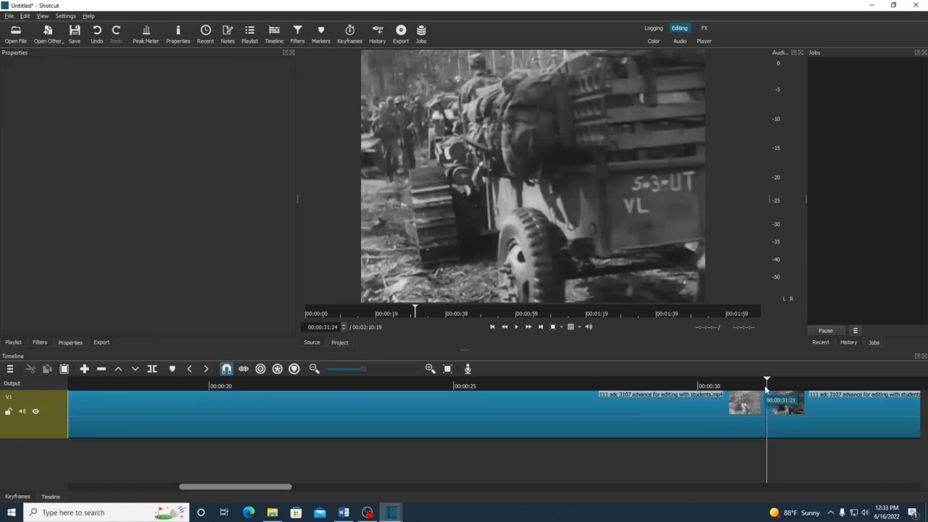
# Step: Remove the part of the clip before the cut at 00:00:31:24, closing the gap
pyautogui.moveTo(806, 393); pyautogui.dragTo(743, 395)
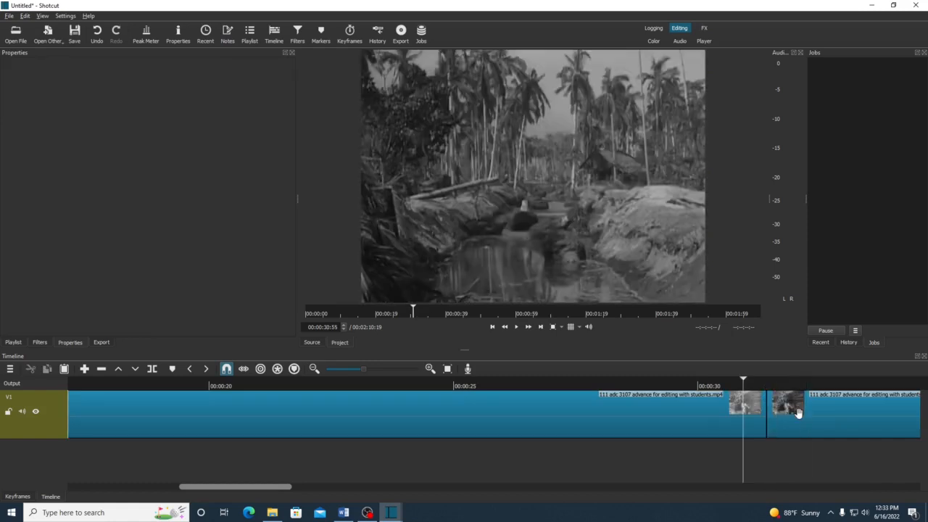
pyautogui.rightClick(518, 410)
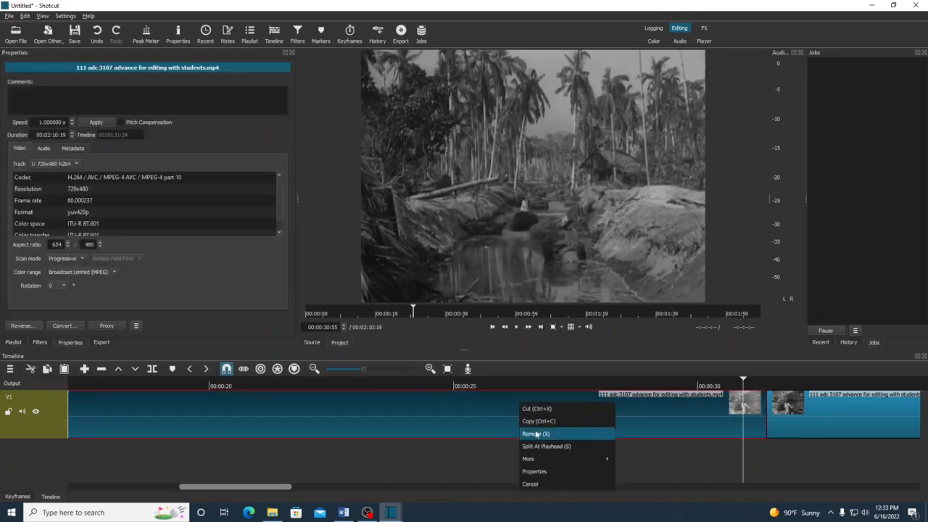
pyautogui.click(533, 435)
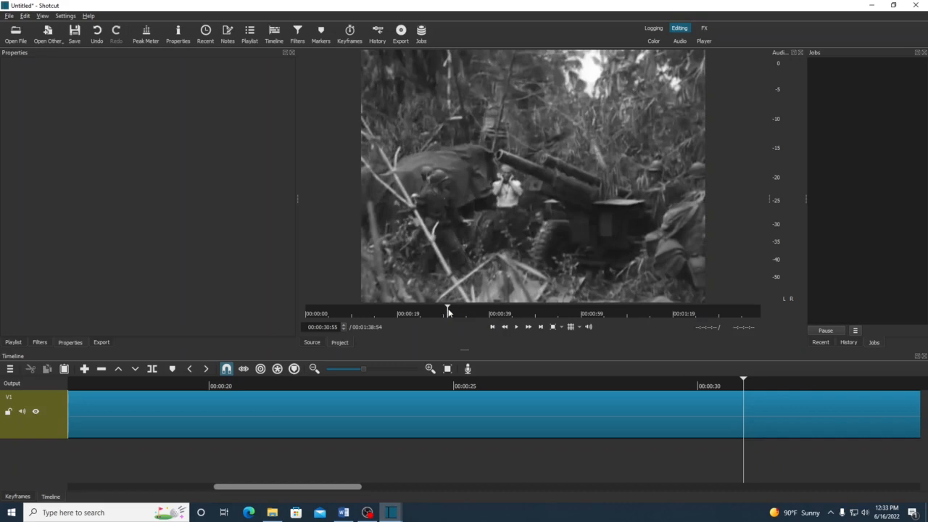
# Step: Split the remaining clip at 00:00:43:02, in the artillery gun shot, and delete everything after the cut
pyautogui.moveTo(447, 311)
pyautogui.mouseDown()
pyautogui.moveTo(359, 308)
pyautogui.moveTo(505, 312)
pyautogui.mouseUp()
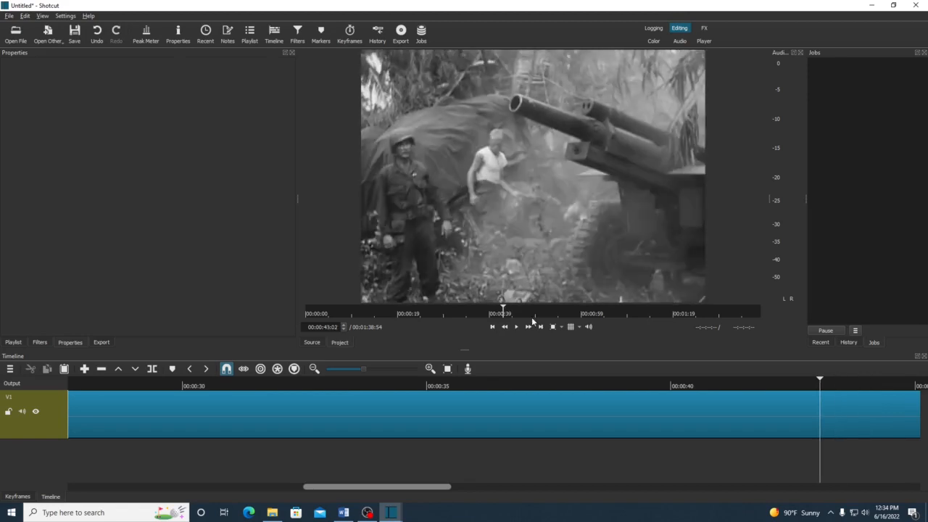
pyautogui.rightClick(835, 406)
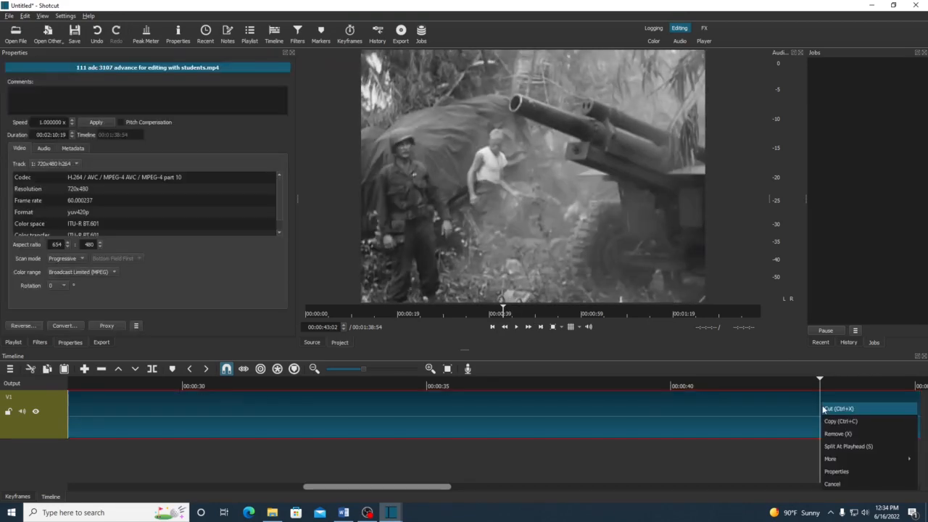
pyautogui.click(833, 445)
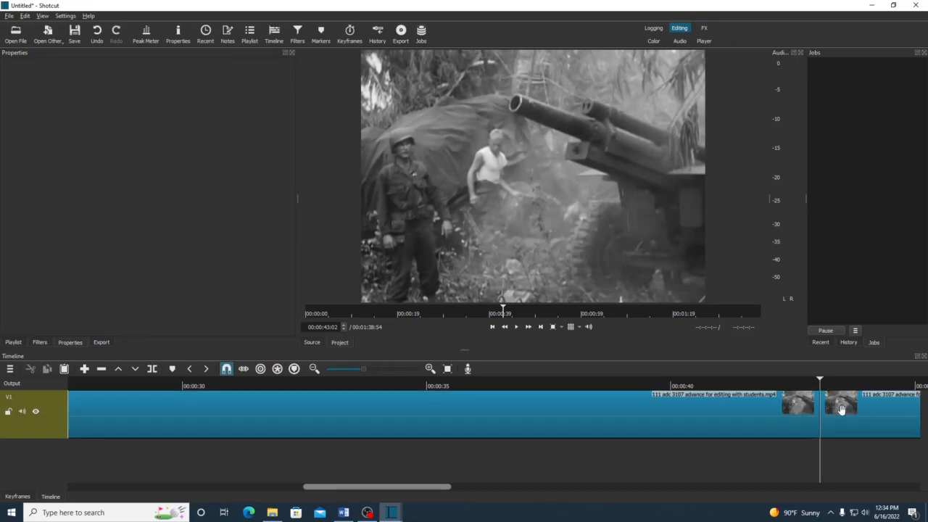
pyautogui.press('Delete')
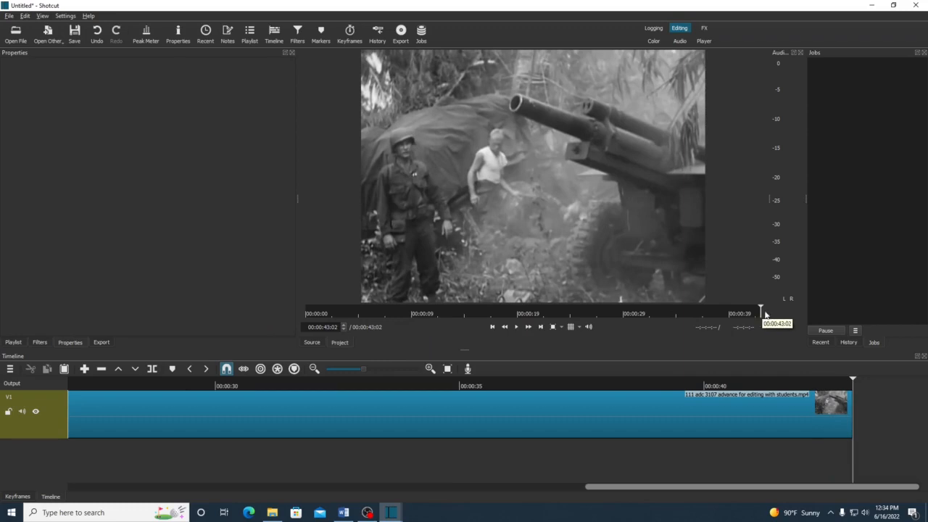
# Step: Go to 00:00:29:13 in the shortened clip and view its audio properties
pyautogui.moveTo(765, 313); pyautogui.dragTo(614, 310)
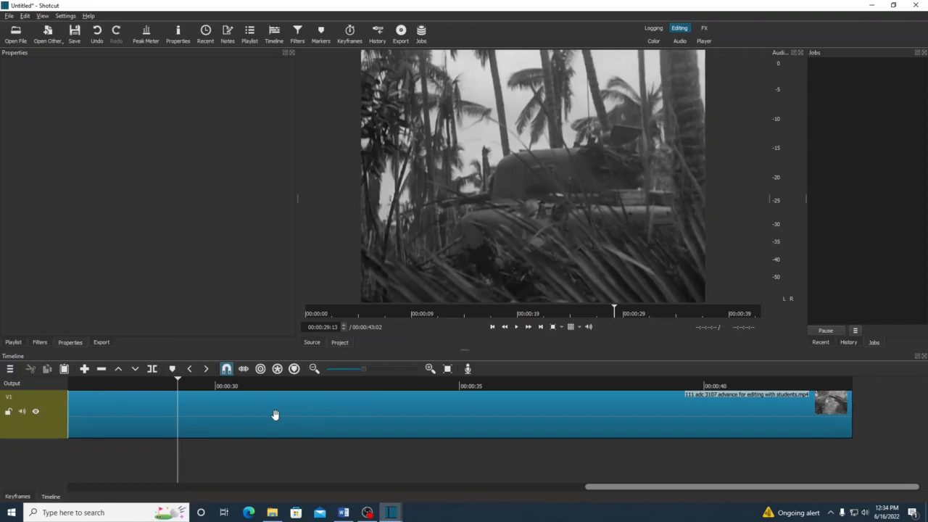
pyautogui.rightClick(188, 404)
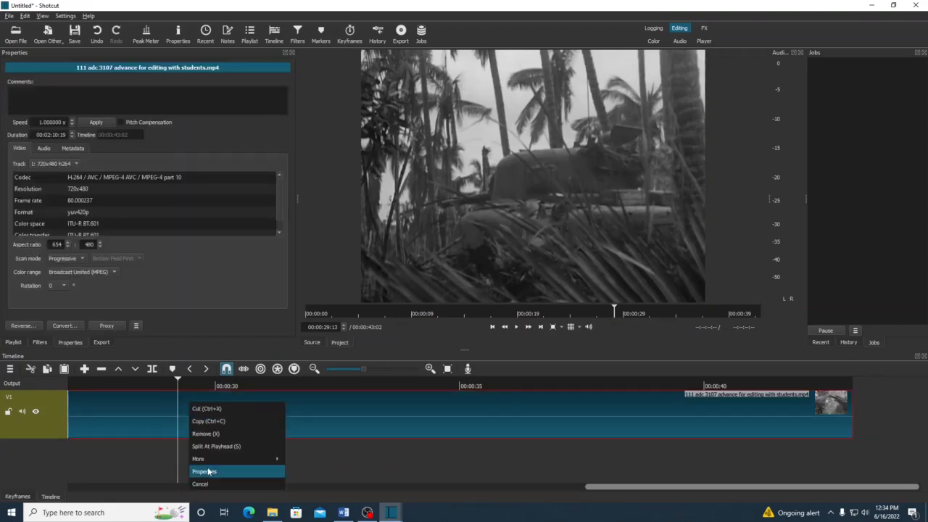
pyautogui.click(55, 148)
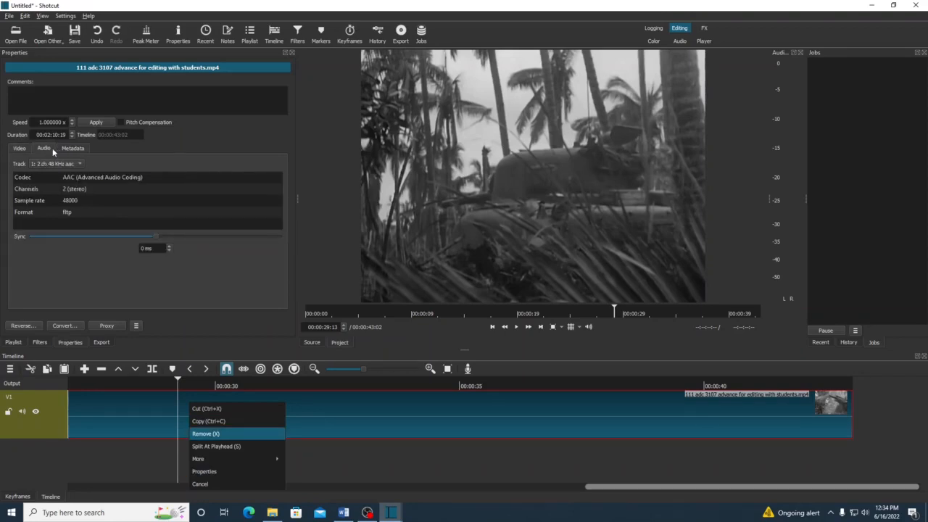
# Step: Split the clip at 00:00:13:01, near the start of the shot of the vehicle among palm trees
pyautogui.moveTo(221, 387); pyautogui.dragTo(258, 385)
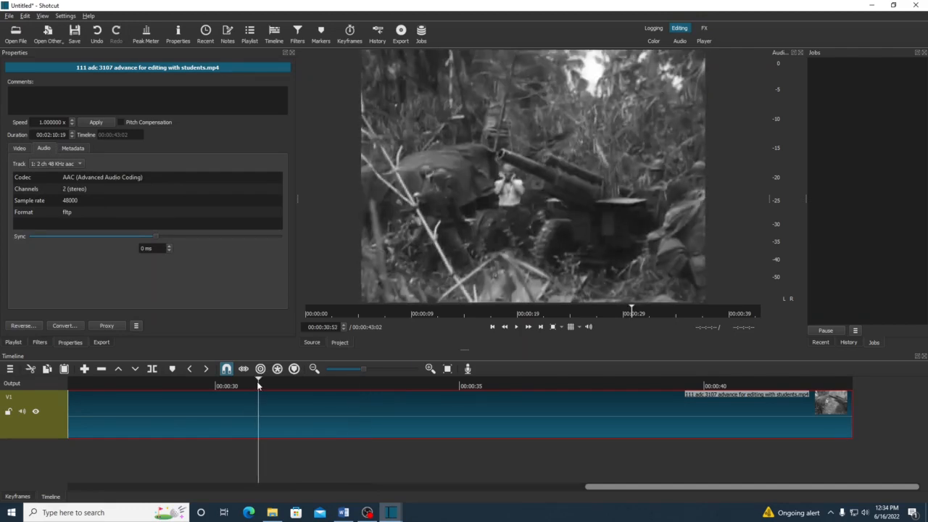
pyautogui.moveTo(258, 381); pyautogui.dragTo(90, 373)
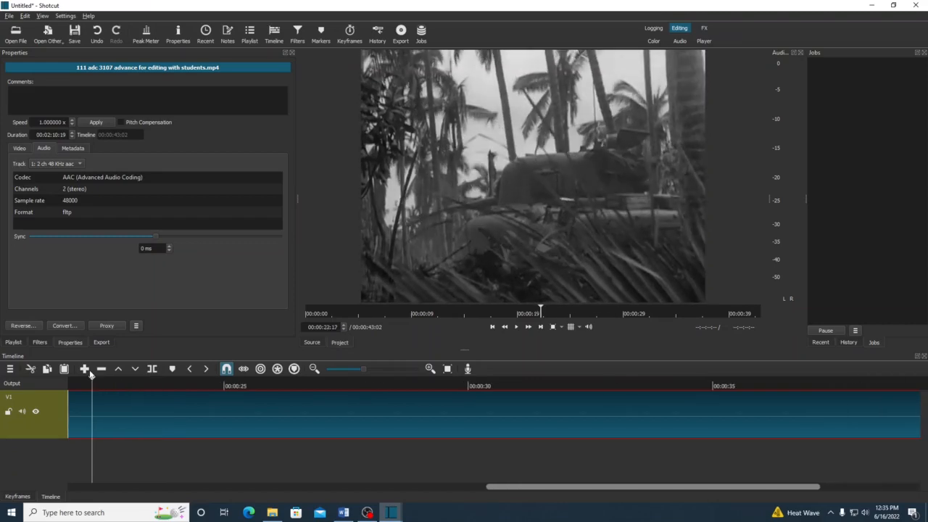
pyautogui.moveTo(91, 373); pyautogui.dragTo(66, 373)
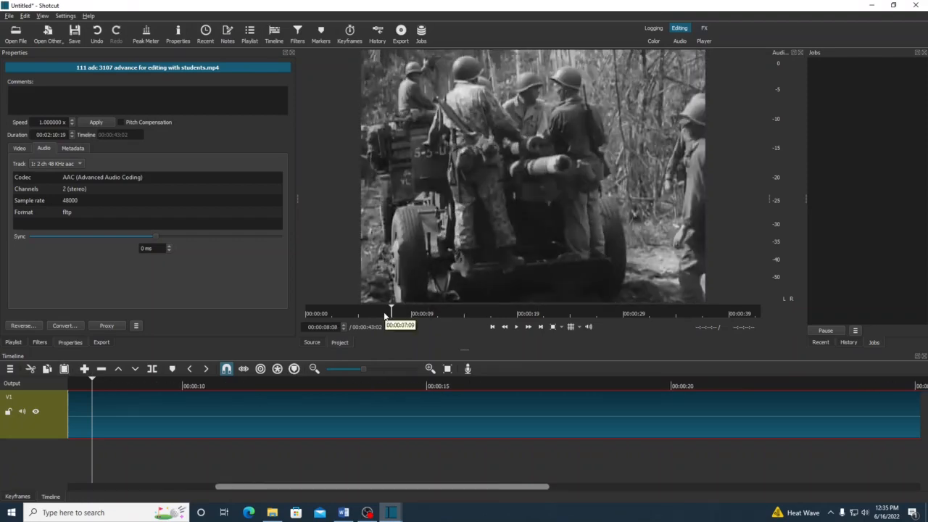
pyautogui.moveTo(385, 316); pyautogui.dragTo(425, 318)
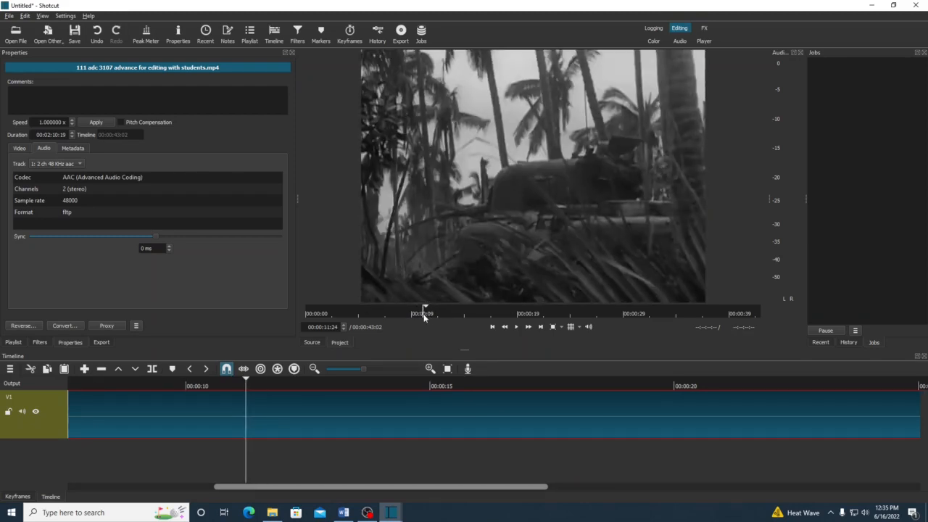
pyautogui.moveTo(424, 317); pyautogui.dragTo(422, 316)
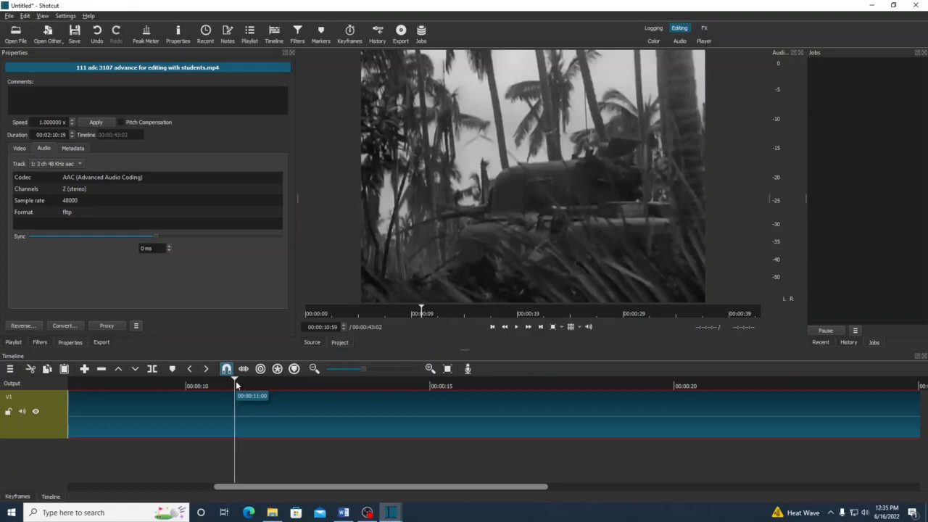
pyautogui.moveTo(235, 384); pyautogui.dragTo(204, 384)
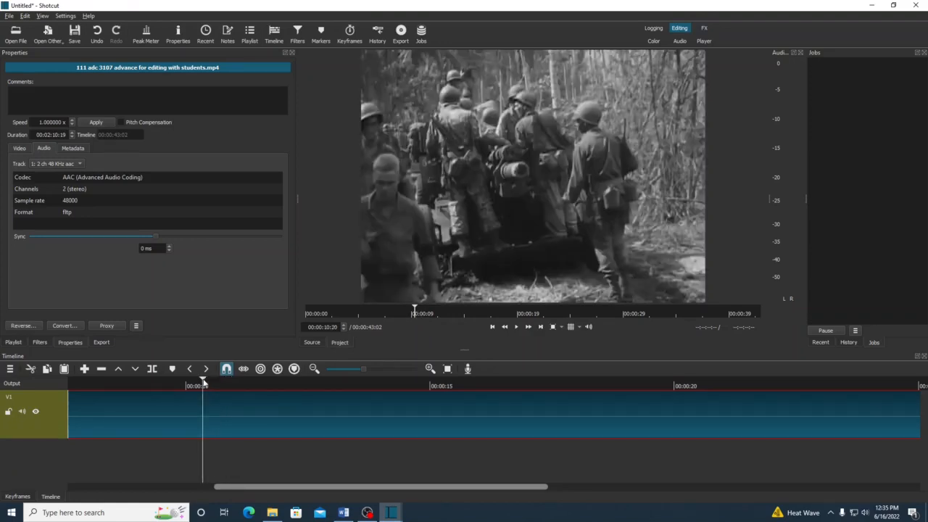
pyautogui.click(515, 327)
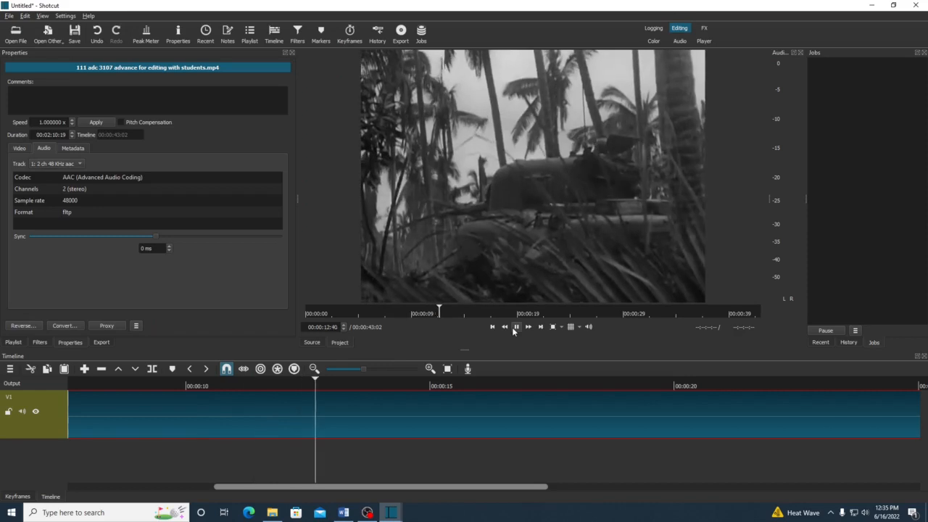
pyautogui.click(515, 327)
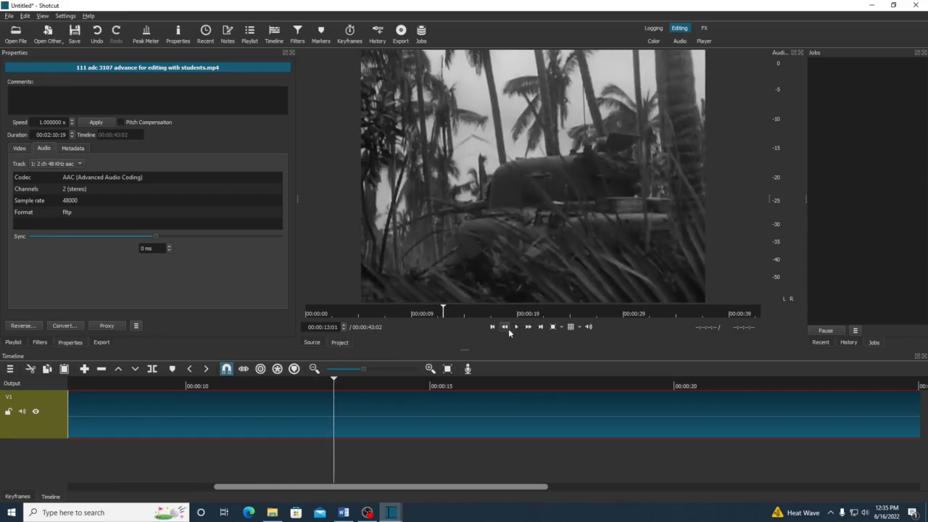
pyautogui.rightClick(334, 407)
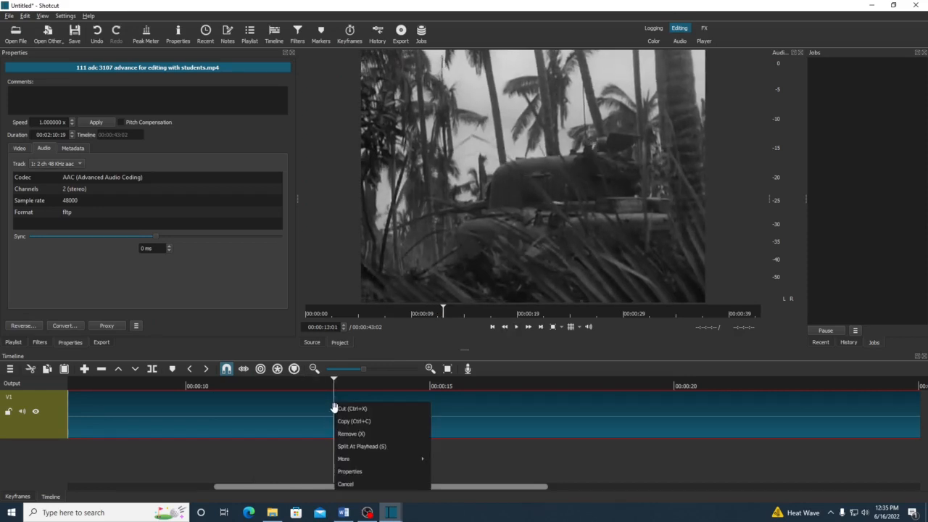
pyautogui.click(348, 445)
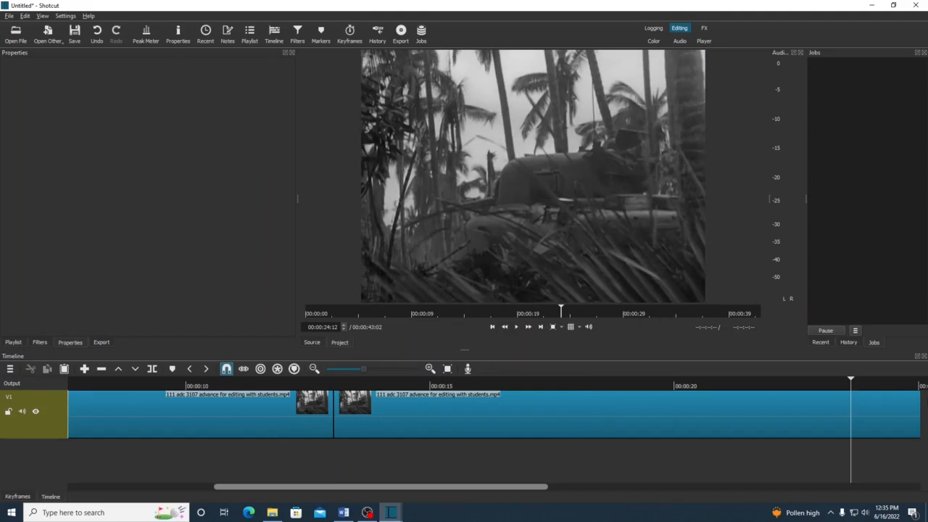
# Step: Split the clip at 00:00:30:38, near the end of the palm-tree vehicle shot, and remove the segment between the two cuts
pyautogui.moveTo(839, 395); pyautogui.dragTo(896, 391)
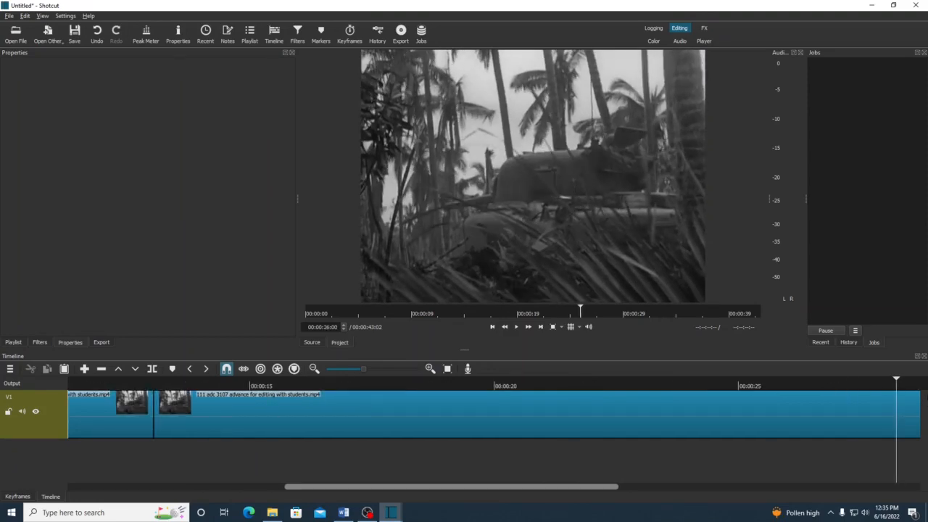
pyautogui.moveTo(896, 391); pyautogui.dragTo(694, 384)
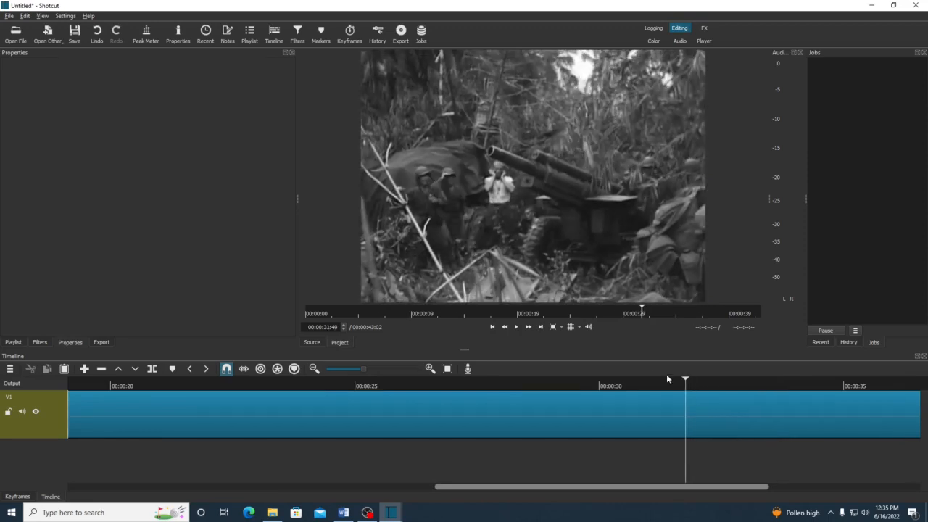
pyautogui.click(665, 377)
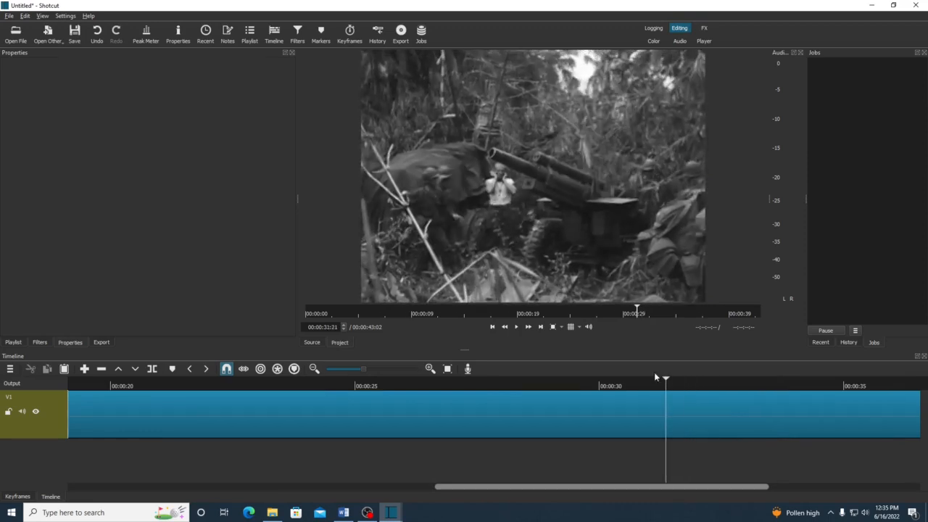
pyautogui.click(606, 372)
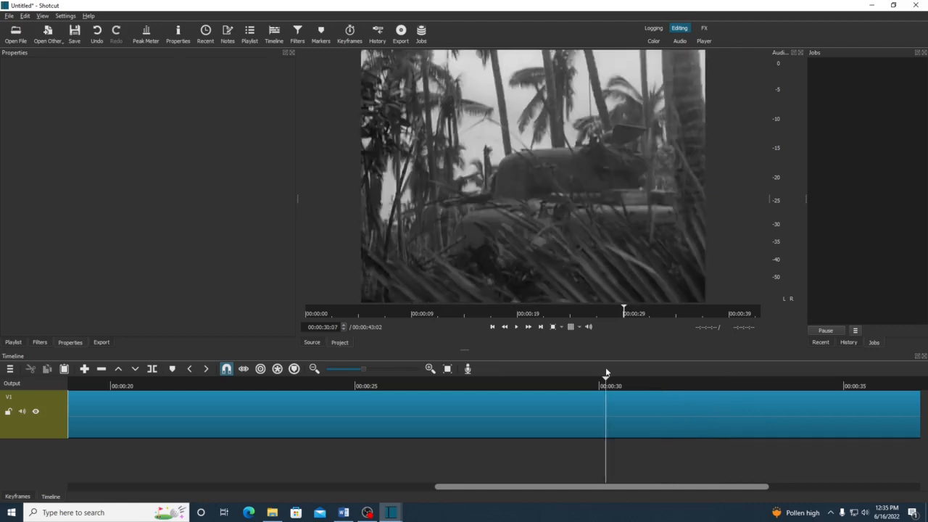
pyautogui.click(518, 328)
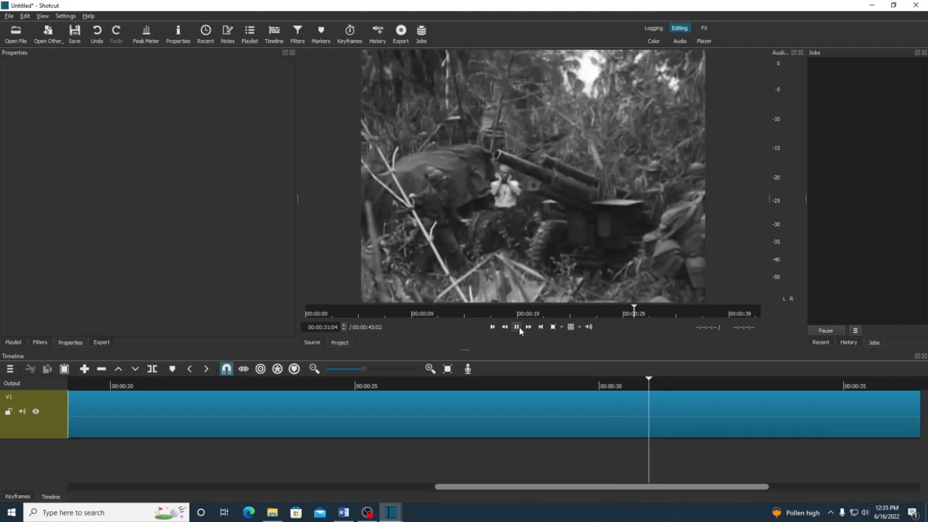
pyautogui.click(631, 382)
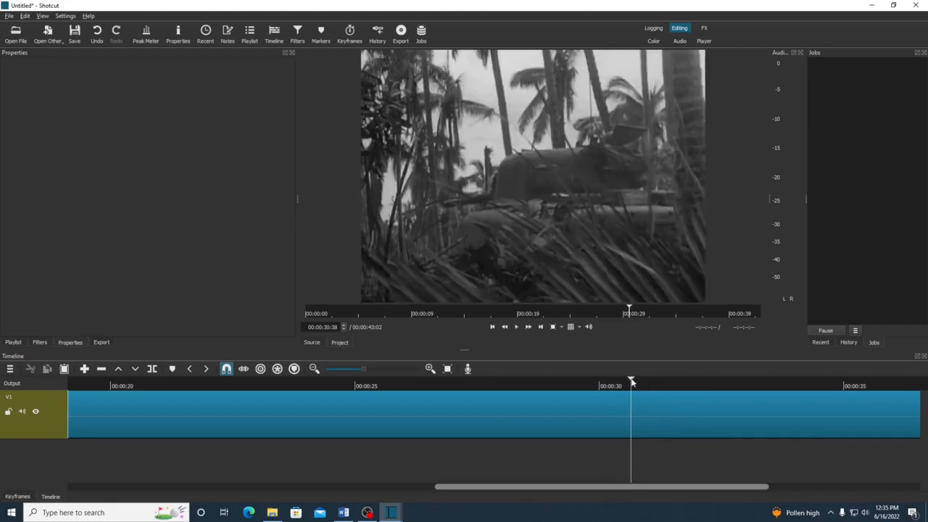
pyautogui.rightClick(630, 411)
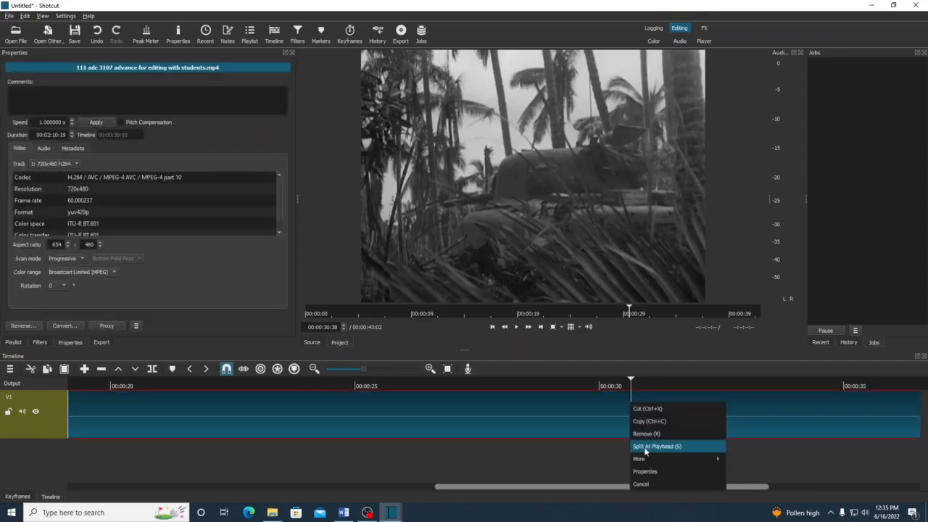
pyautogui.click(645, 446)
pyautogui.rightClick(507, 405)
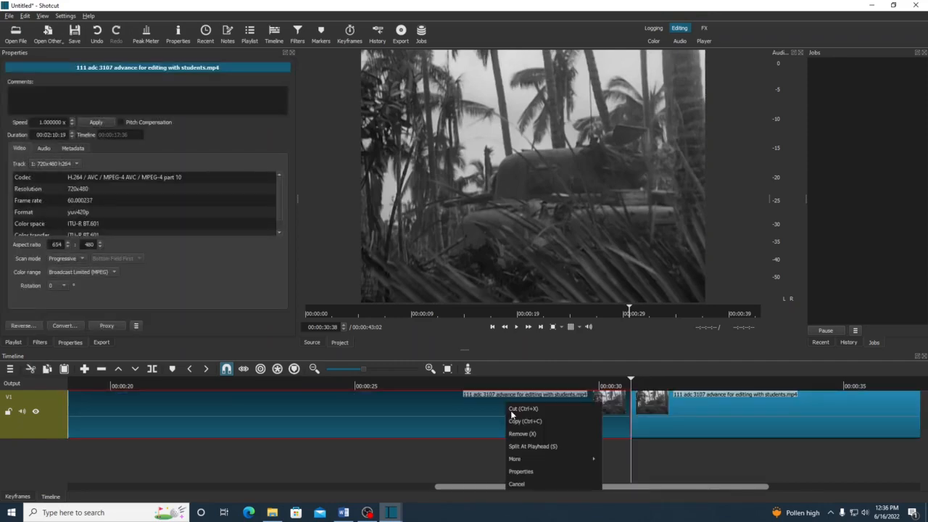
pyautogui.click(519, 433)
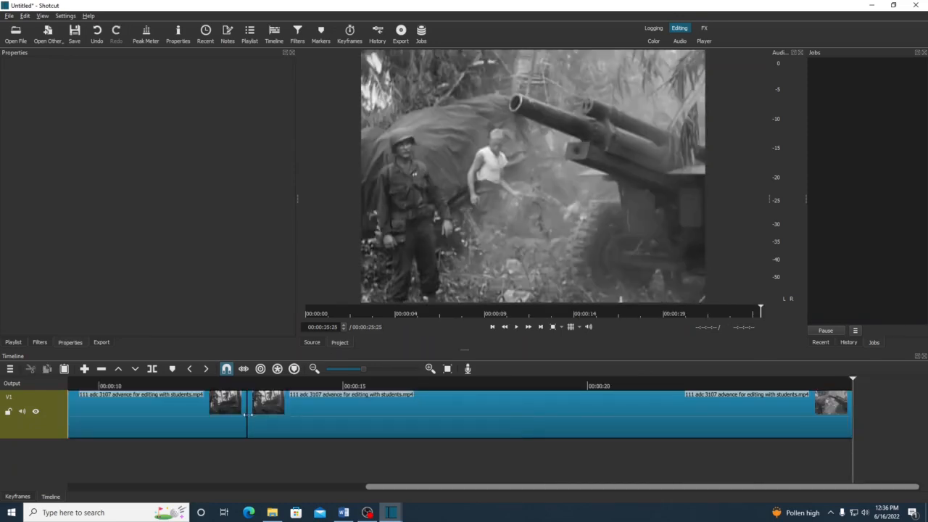
# Step: Play the footage across the cut between the palm-tree vehicle shot and the artillery gun shot
pyautogui.click(350, 382)
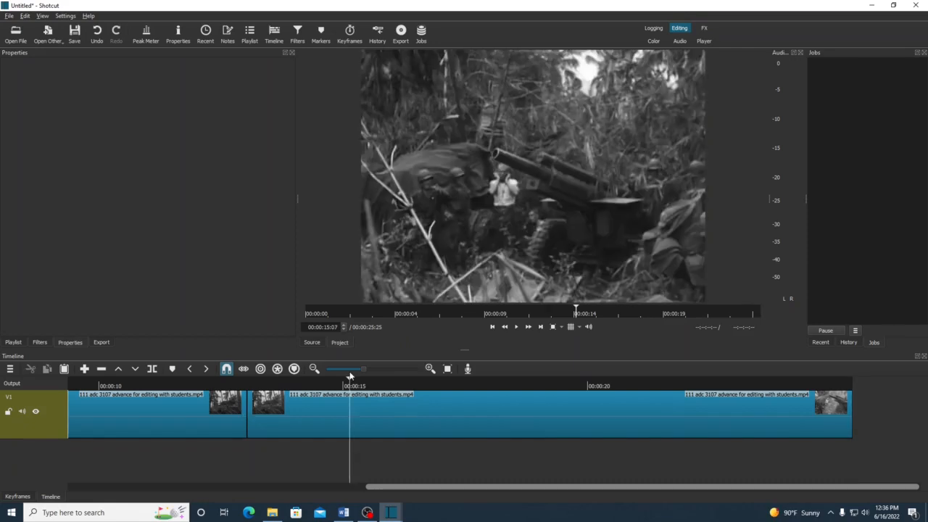
pyautogui.moveTo(349, 377); pyautogui.dragTo(298, 377)
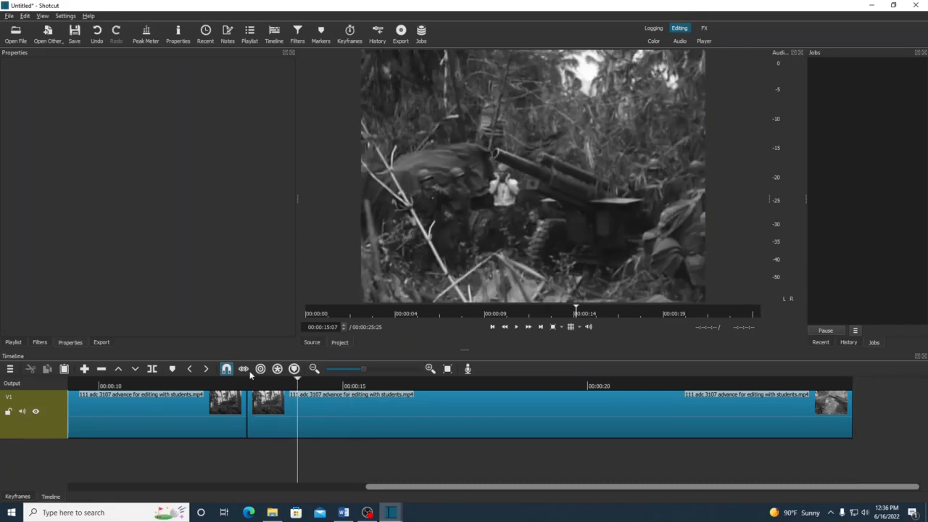
pyautogui.moveTo(249, 370); pyautogui.dragTo(208, 373)
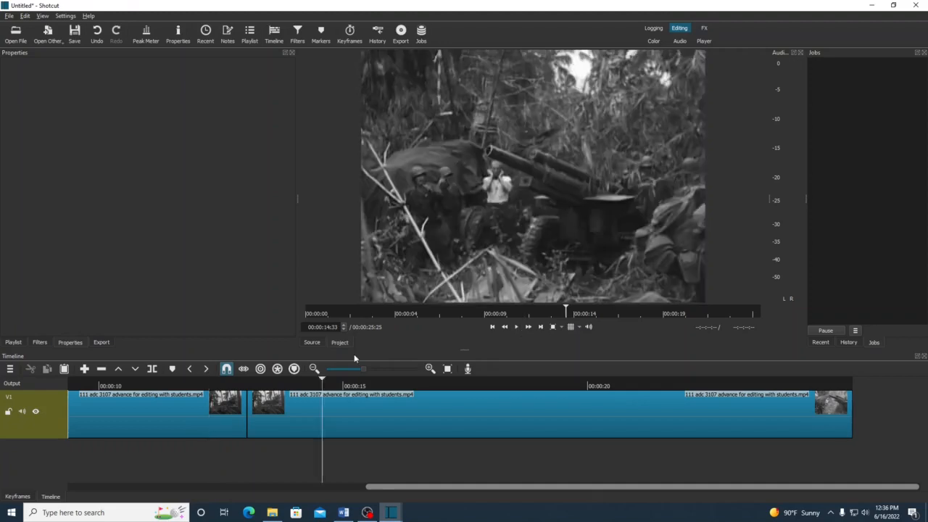
pyautogui.moveTo(323, 386); pyautogui.dragTo(216, 384)
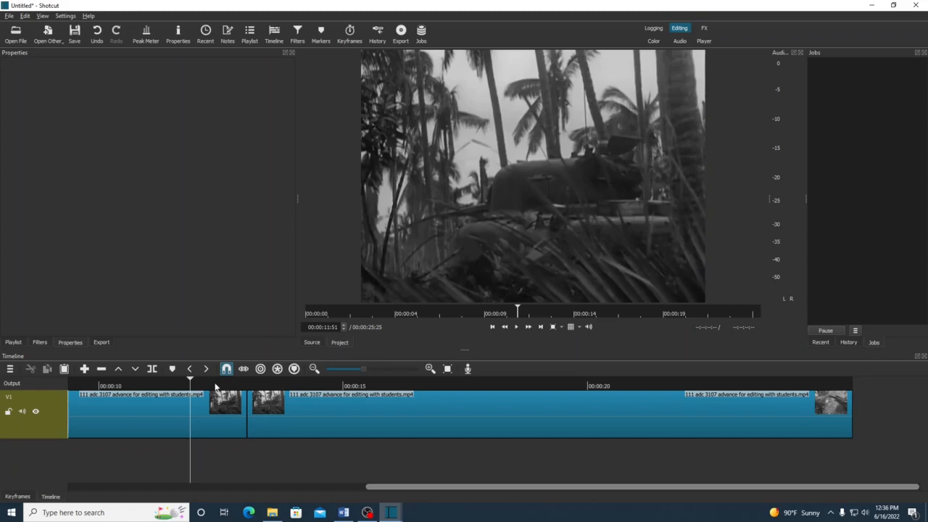
pyautogui.click(515, 327)
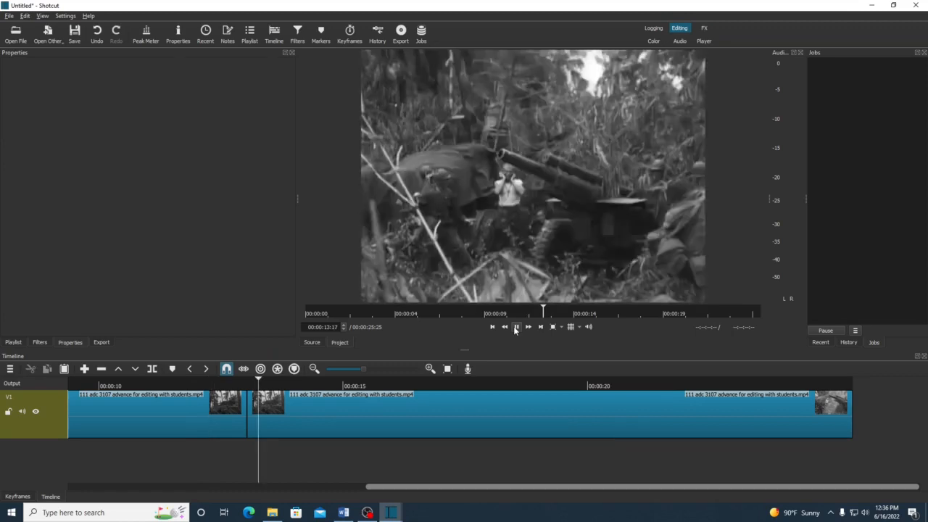
pyautogui.click(515, 327)
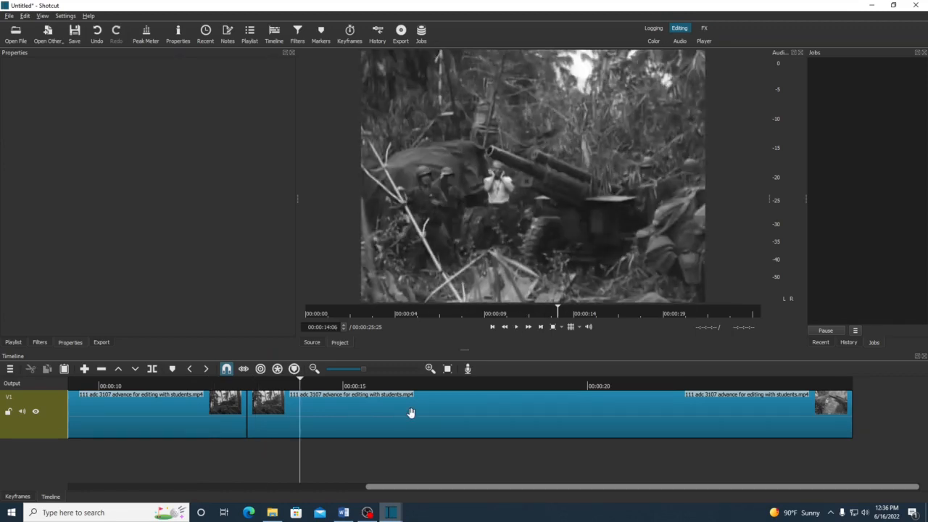
# Step: Overlap the artillery gun clip onto the preceding clip by 11 frames to create a short dissolve transition, and play it back
pyautogui.click(411, 416)
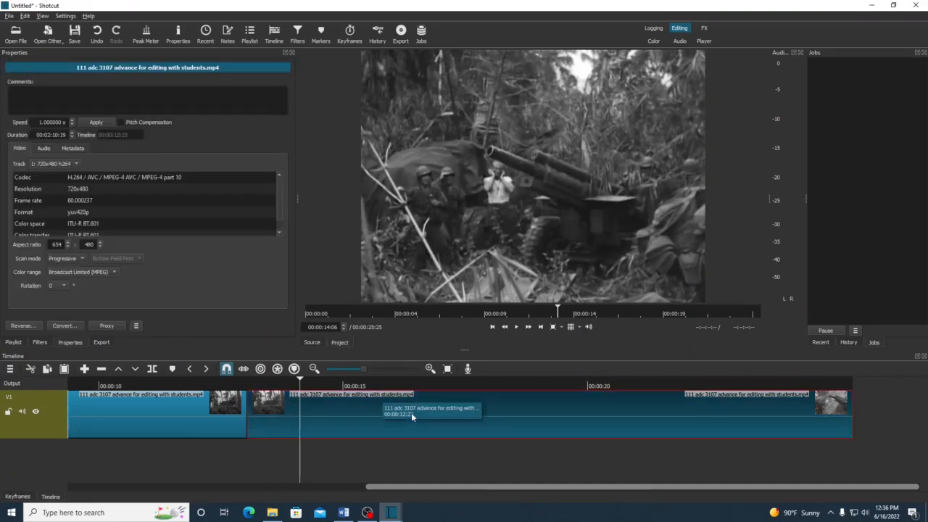
pyautogui.moveTo(411, 412); pyautogui.dragTo(397, 412)
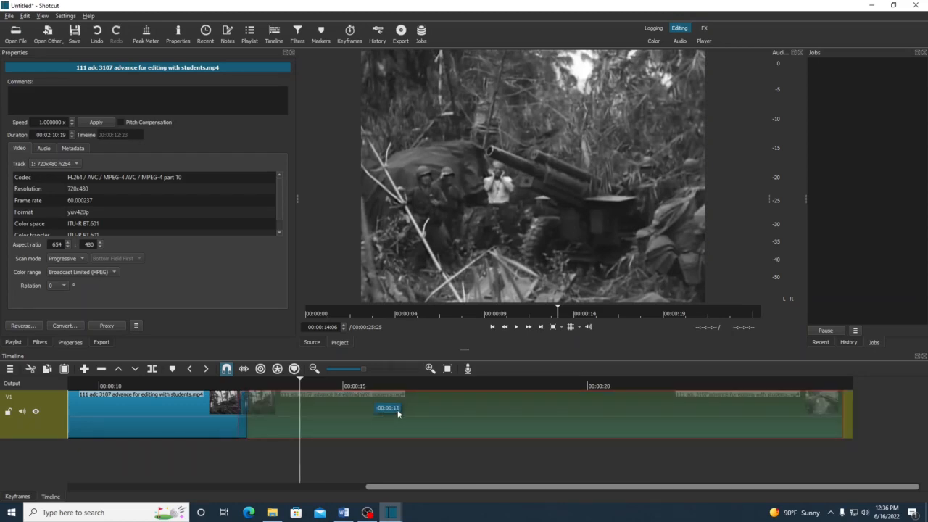
pyautogui.moveTo(398, 409); pyautogui.dragTo(397, 410)
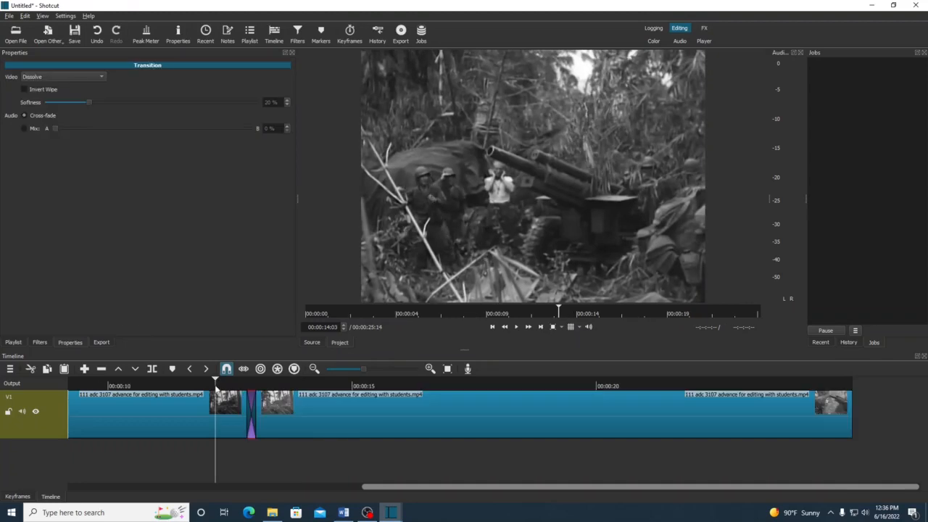
pyautogui.click(516, 326)
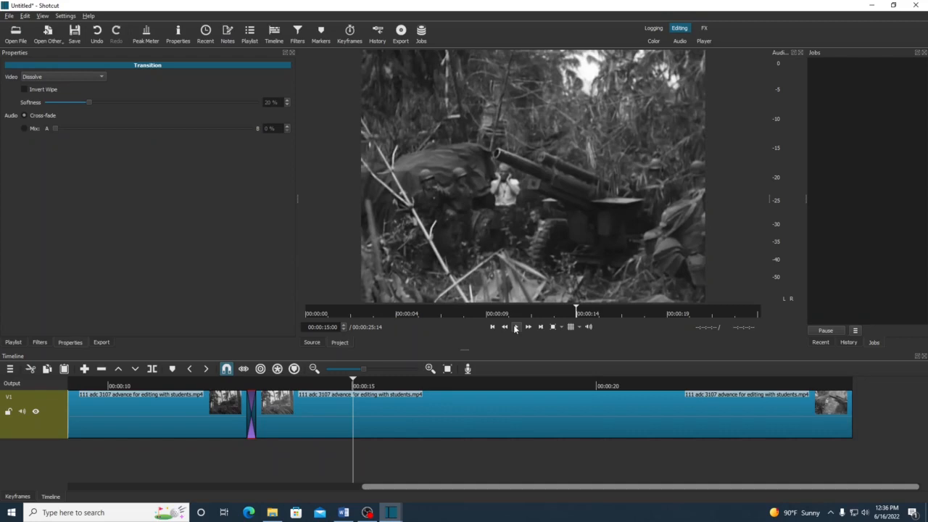
# Step: Overlap the artillery gun clip onto the preceding clip by about 50 frames to create a dissolve transition, and play it back
pyautogui.moveTo(388, 428); pyautogui.dragTo(369, 427)
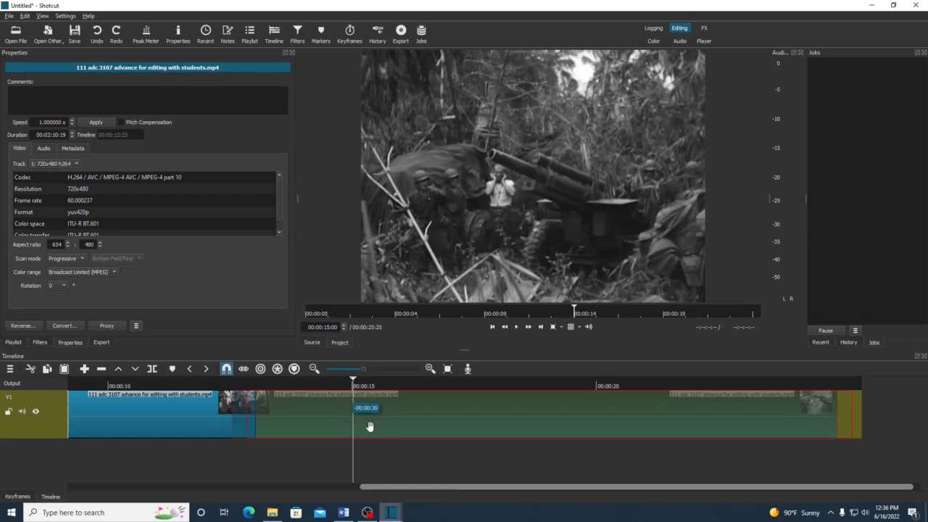
pyautogui.moveTo(369, 427); pyautogui.dragTo(369, 426)
pyautogui.moveTo(385, 380); pyautogui.dragTo(214, 386)
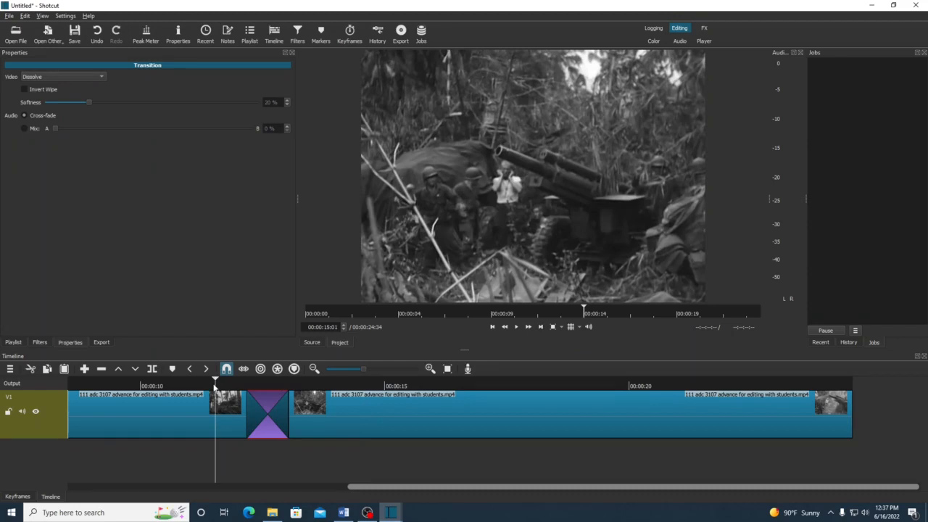
pyautogui.click(515, 327)
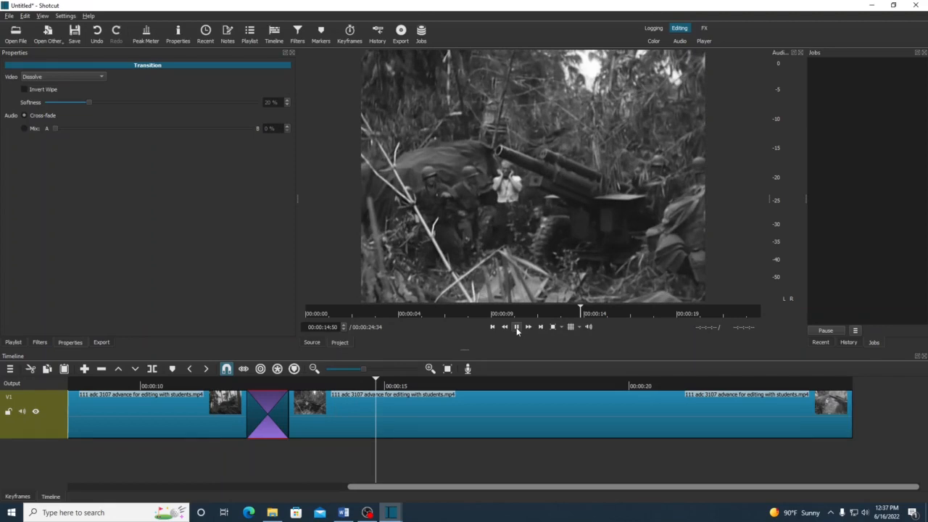
pyautogui.click(517, 327)
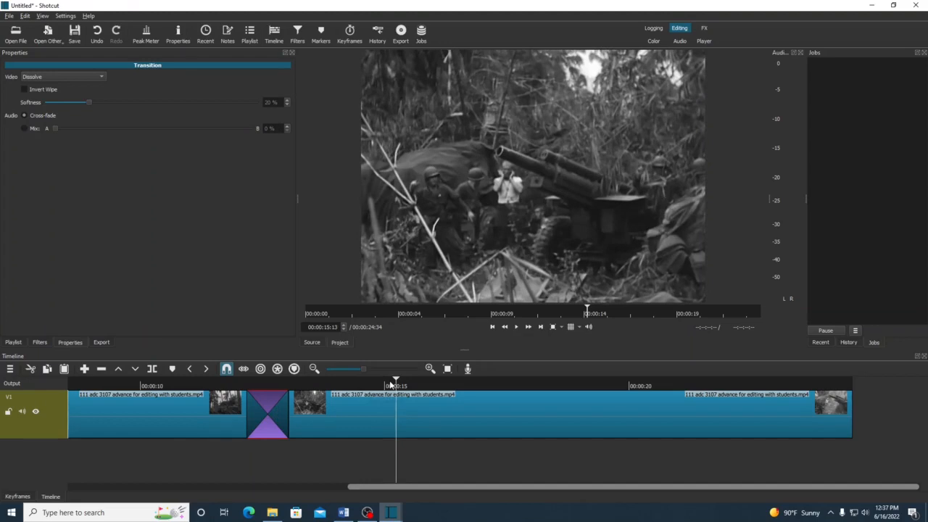
# Step: Change the transition's video effect to Box Bottom Right and preview it from before the transition
pyautogui.click(65, 76)
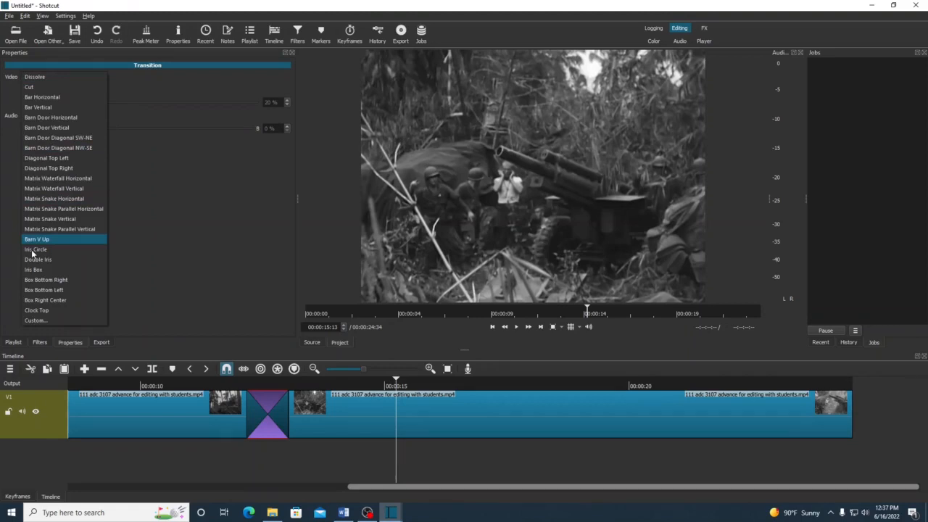
pyautogui.click(45, 279)
pyautogui.click(493, 313)
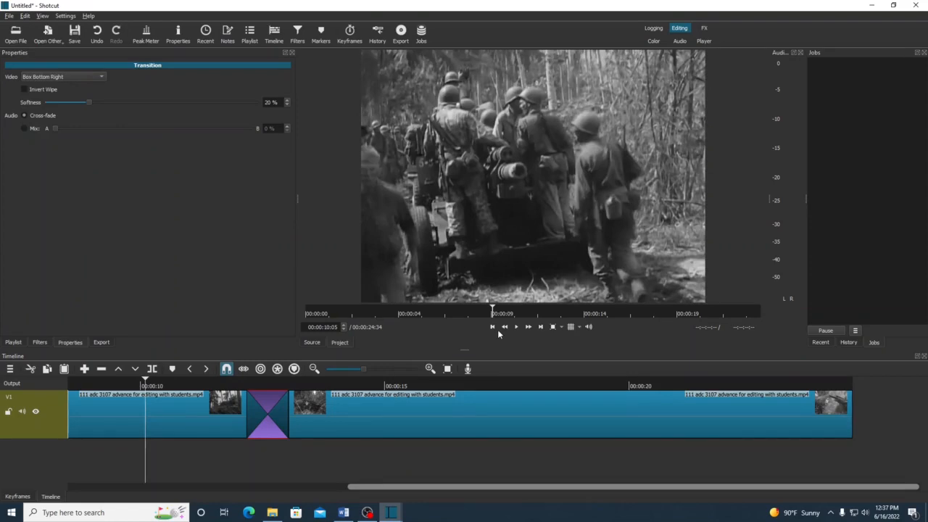
pyautogui.click(517, 327)
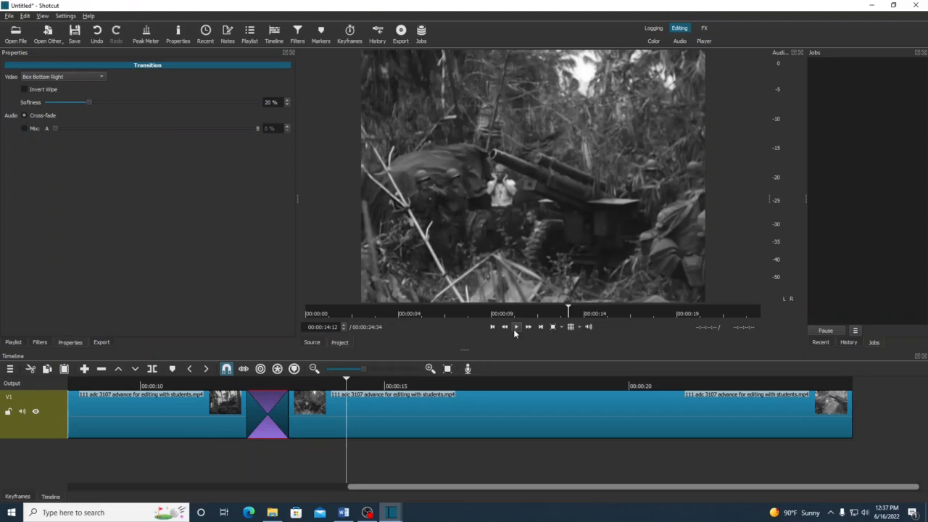
pyautogui.click(349, 397)
pyautogui.moveTo(347, 380); pyautogui.dragTo(210, 378)
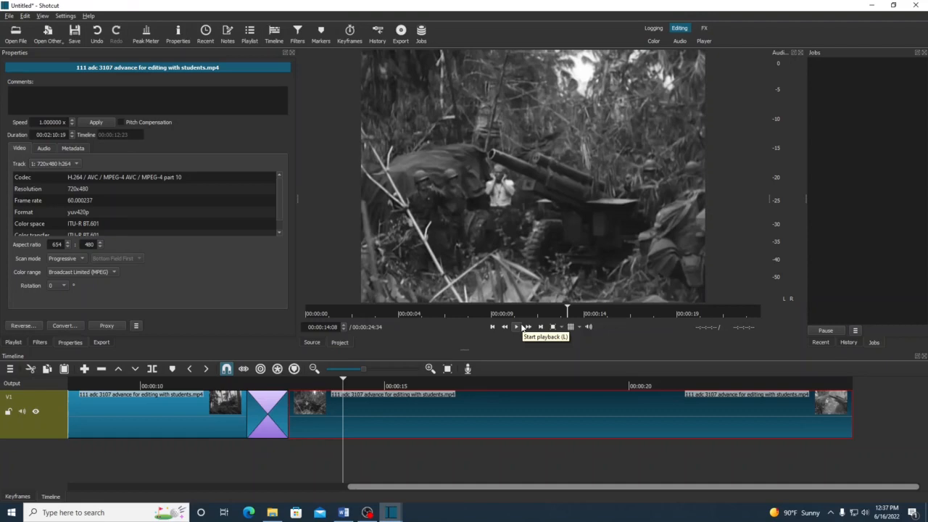
# Step: Examine the transition's properties and filters, the playlist, the artillery gun clip's properties and the export presets
pyautogui.click(264, 399)
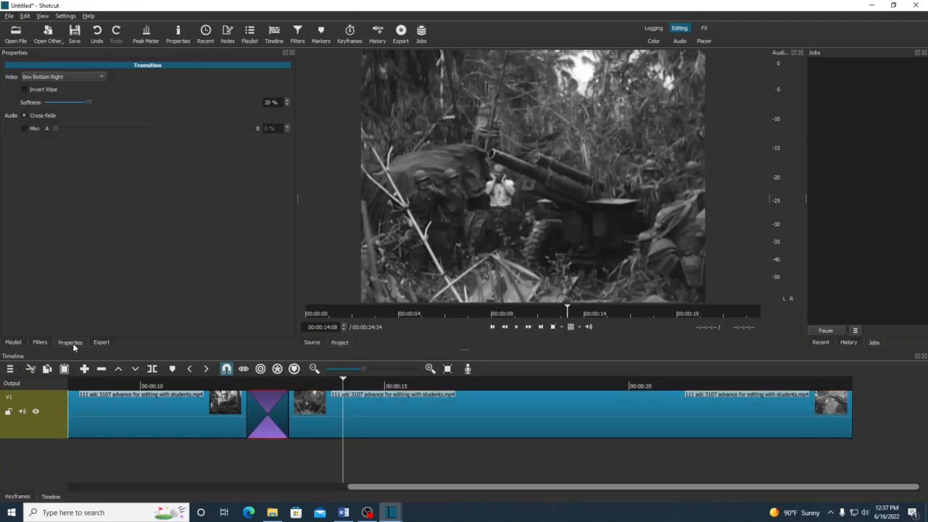
pyautogui.click(13, 342)
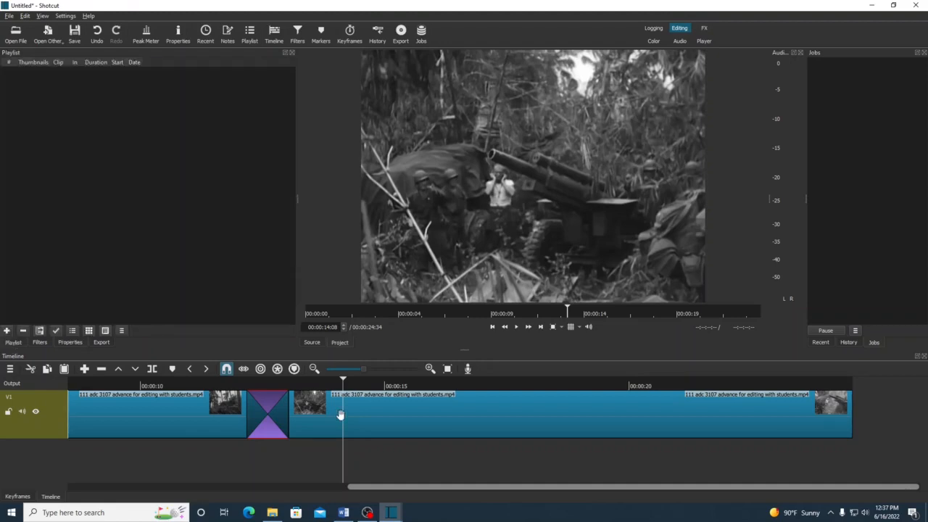
pyautogui.click(39, 342)
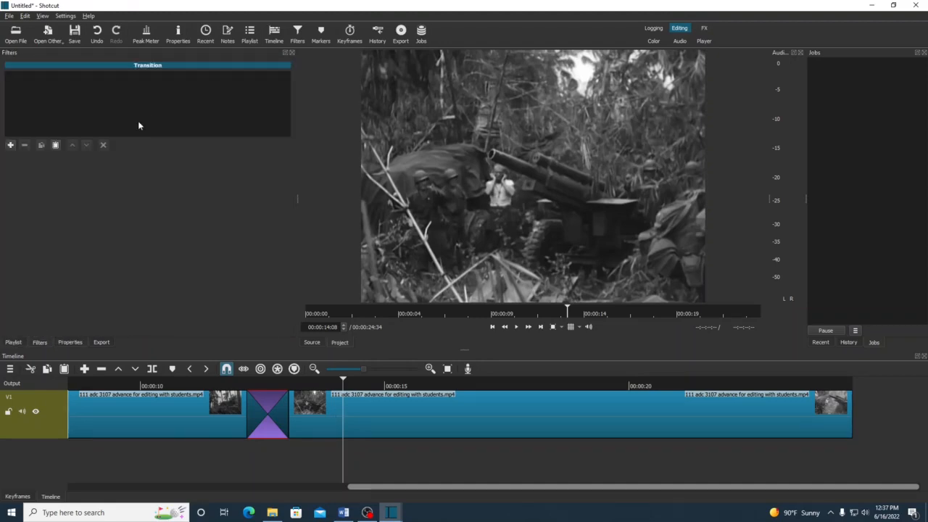
pyautogui.click(71, 343)
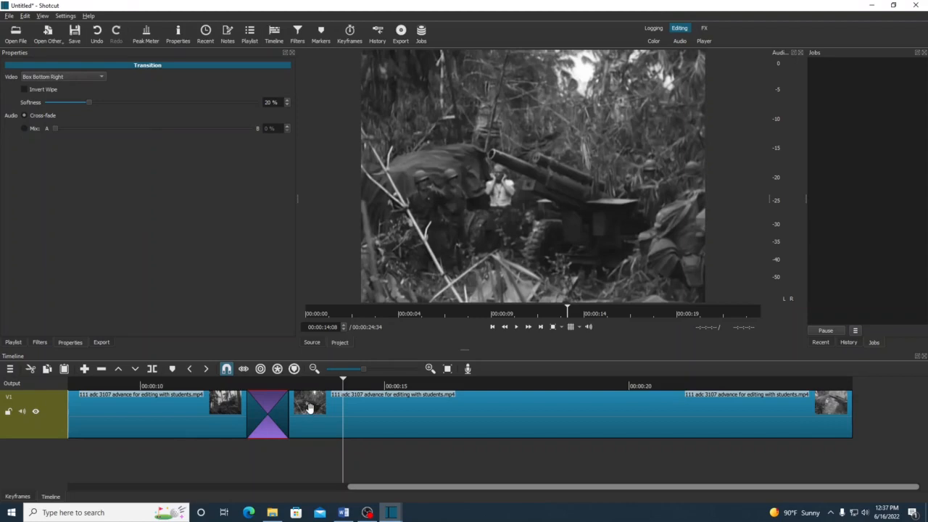
pyautogui.click(454, 422)
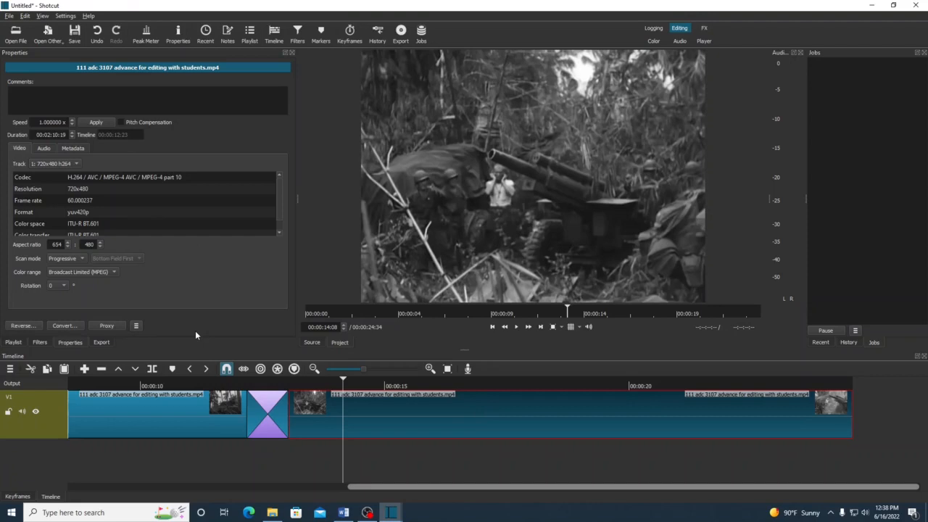
pyautogui.click(274, 412)
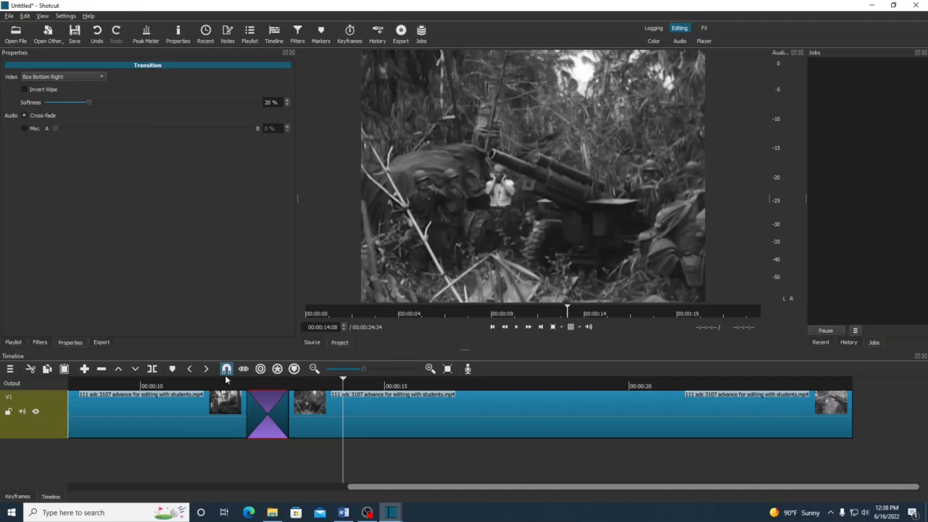
pyautogui.click(97, 342)
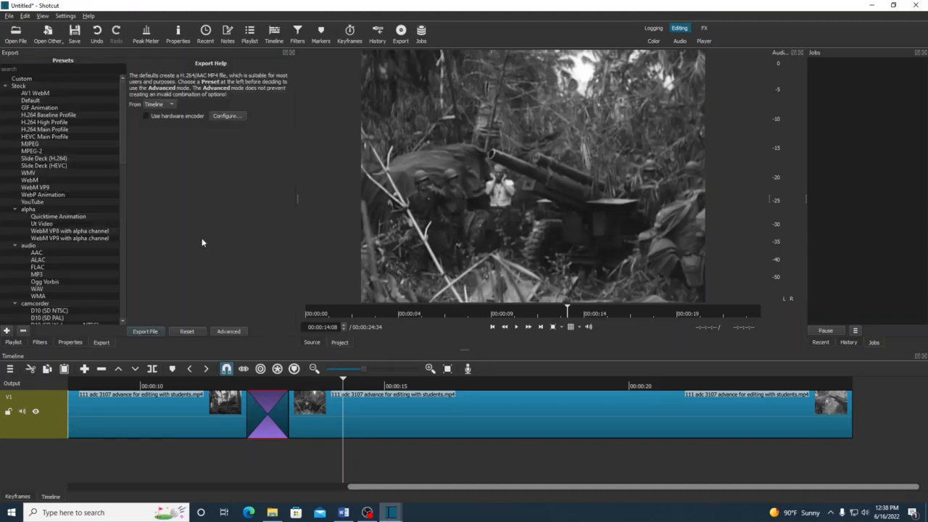
pyautogui.click(64, 343)
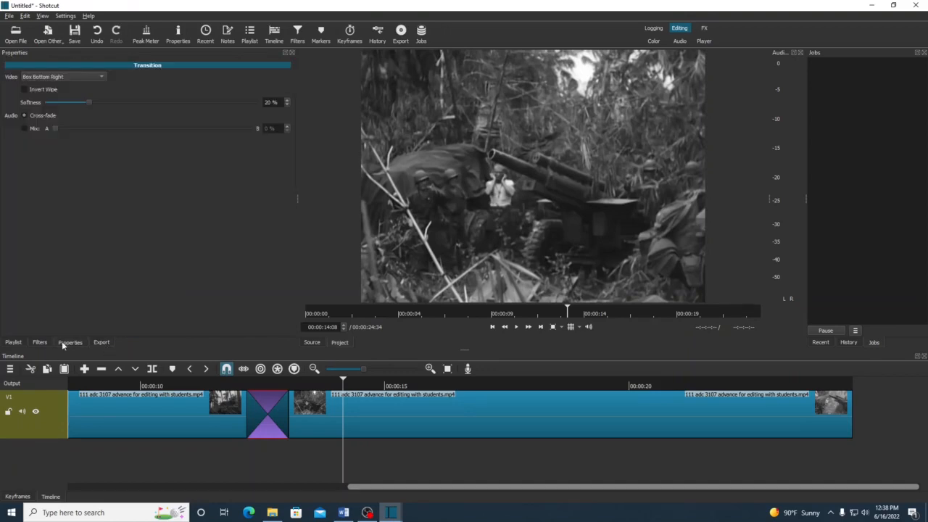